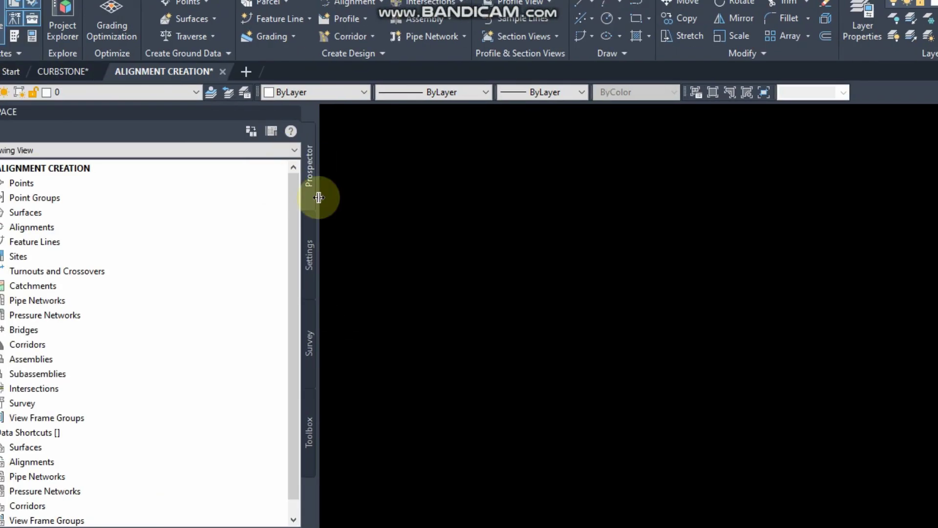
- Draw an open zigzag polyline whose straight segments descend, rise to a peak and descend again
{"action": "type", "text": "P"}
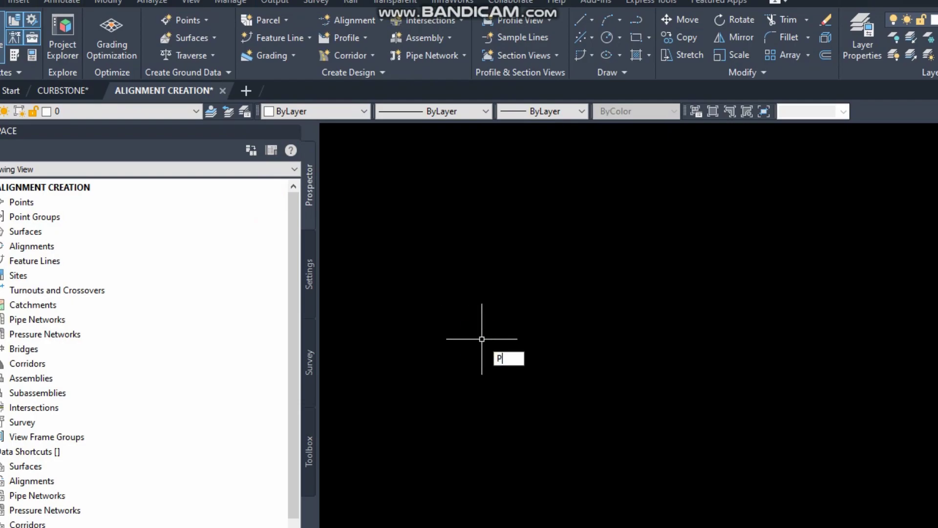
{"action": "type", "text": "L"}
{"action": "key", "text": "Return"}
{"action": "left_click", "coordinate": [420, 303]}
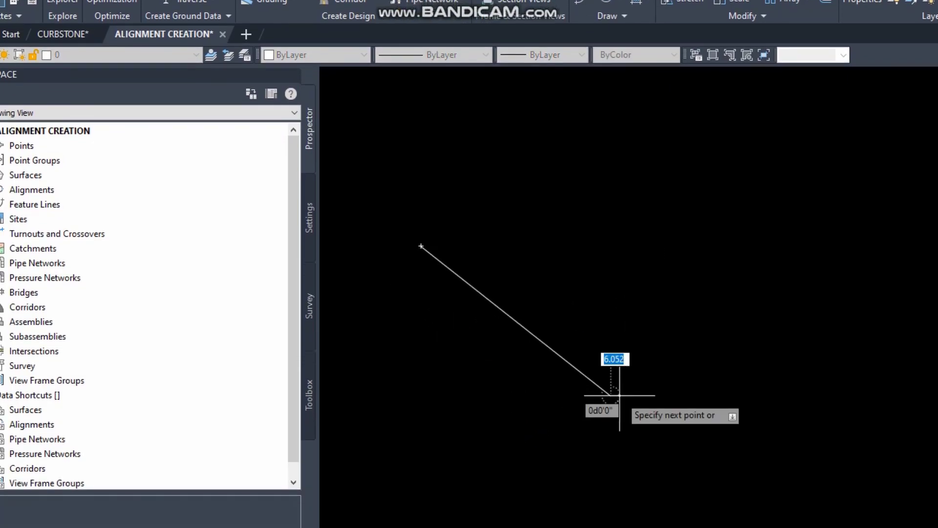
{"action": "left_click", "coordinate": [611, 394]}
{"action": "left_click", "coordinate": [918, 242]}
{"action": "left_click", "coordinate": [819, 379]}
{"action": "key", "text": "Return"}
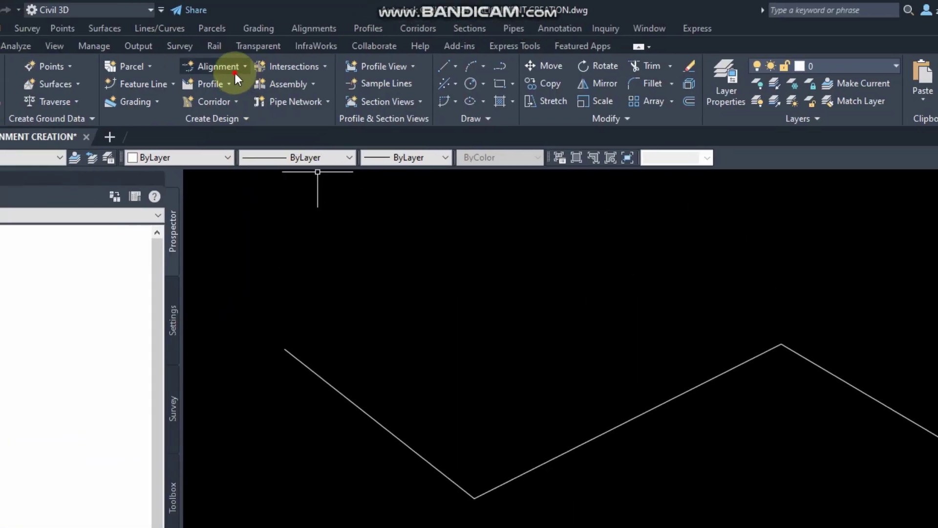
- Create centerline alignment sdfndkndk from the polyline in reversed direction, with curves between tangents and the All Labels set
{"action": "left_click", "coordinate": [234, 72]}
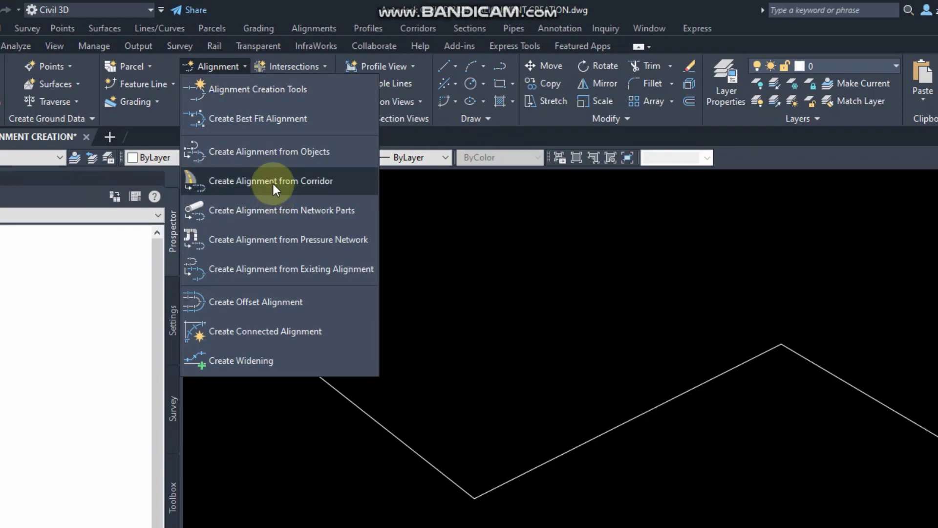
{"action": "left_click", "coordinate": [275, 153]}
{"action": "left_click", "coordinate": [400, 391]}
{"action": "right_click", "coordinate": [391, 392]}
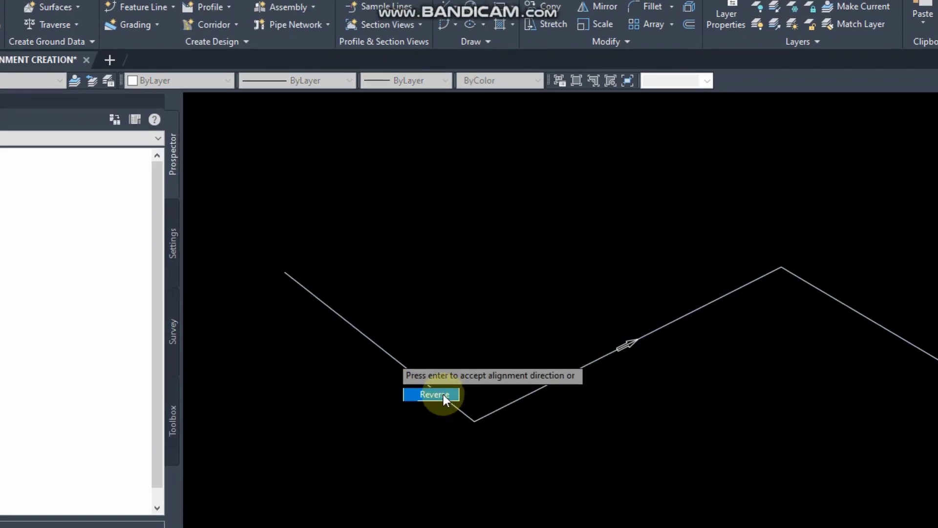
{"action": "key", "text": "Return"}
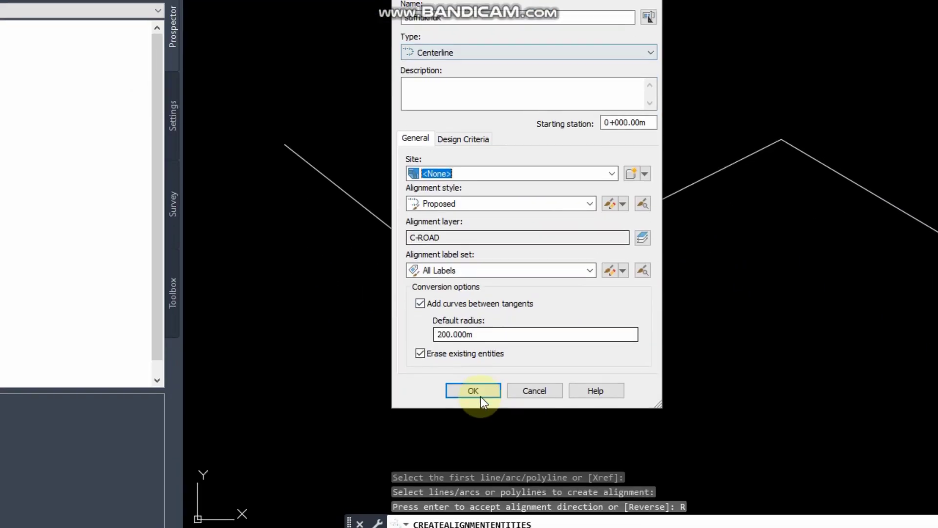
{"action": "left_click", "coordinate": [477, 459]}
{"action": "key", "text": "Escape"}
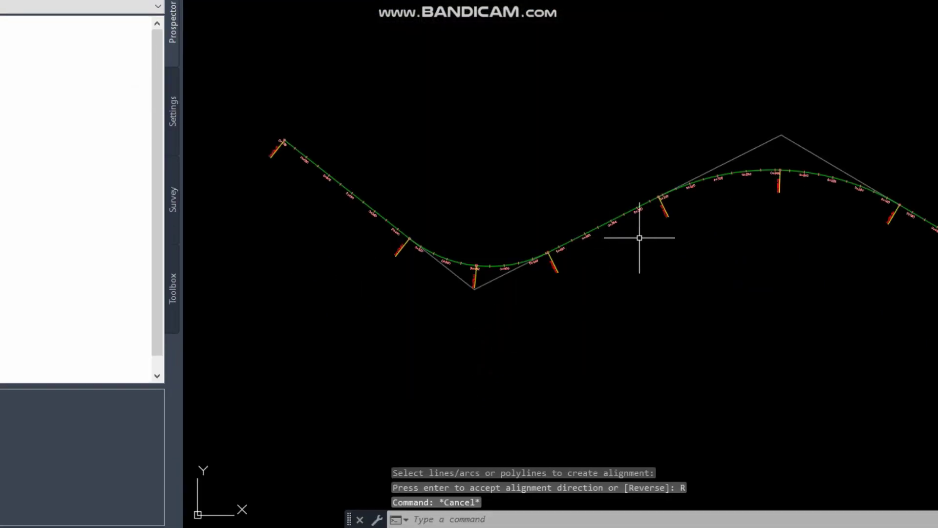
- Examine the alignment's station labels at its start and along its curves
{"action": "scroll", "coordinate": [834, 361], "scroll_direction": "up", "scroll_amount": 5}
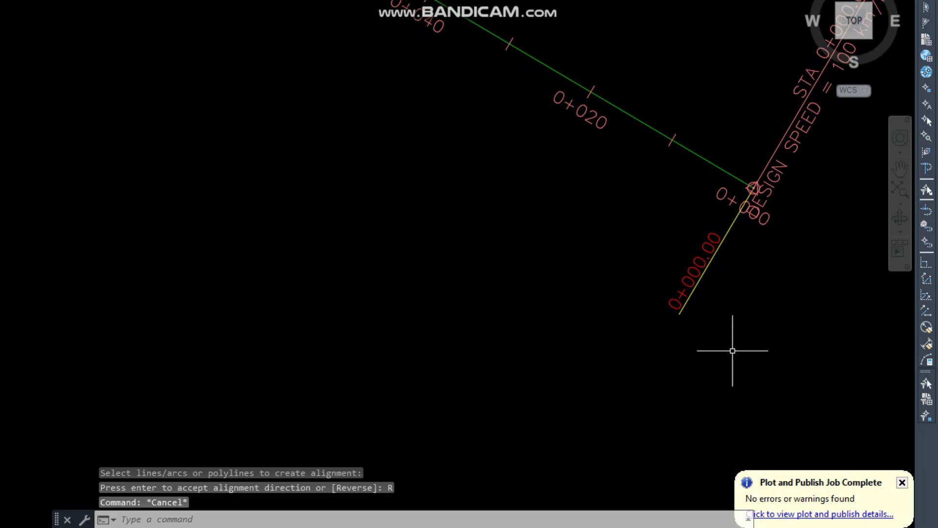
{"action": "scroll", "coordinate": [733, 351], "scroll_direction": "down", "scroll_amount": 6}
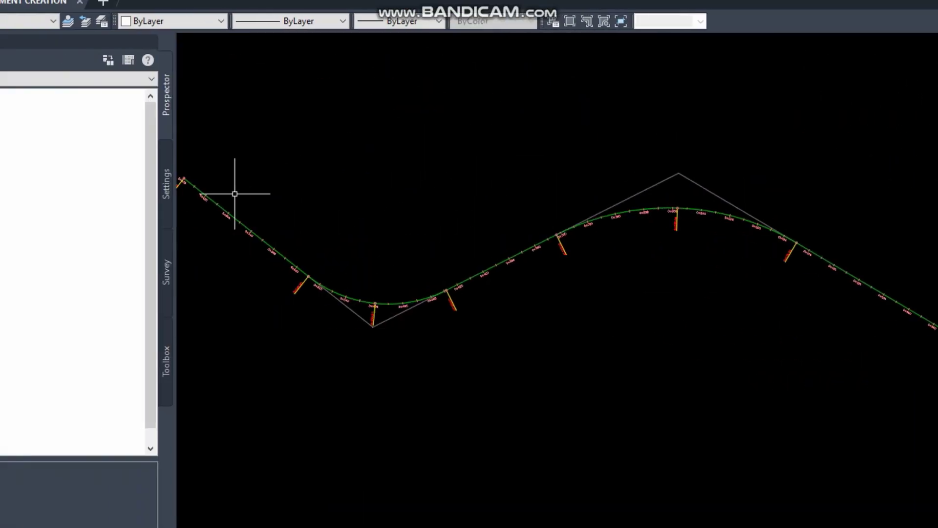
{"action": "middle_click_drag", "start_coordinate": [335, 229], "coordinate": [457, 275]}
{"action": "middle_click_drag", "start_coordinate": [581, 271], "coordinate": [501, 226]}
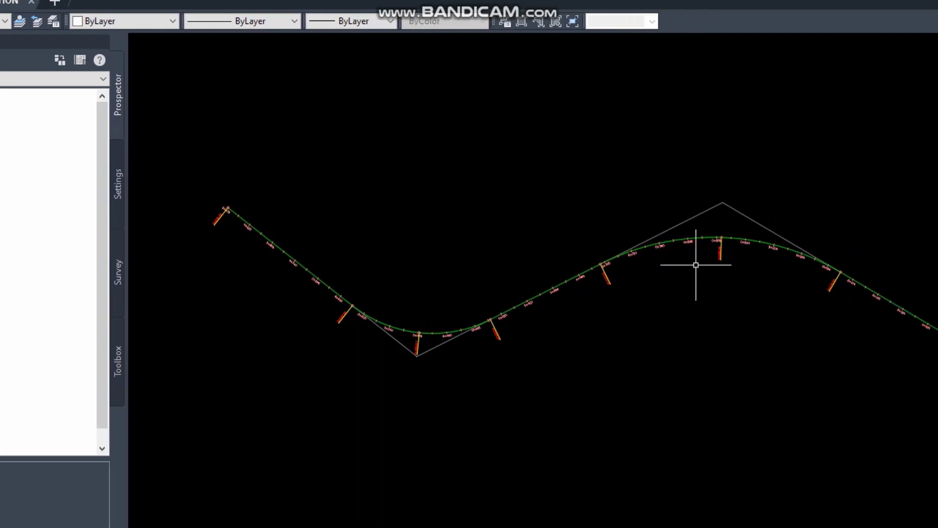
{"action": "scroll", "coordinate": [705, 253], "scroll_direction": "up", "scroll_amount": 3}
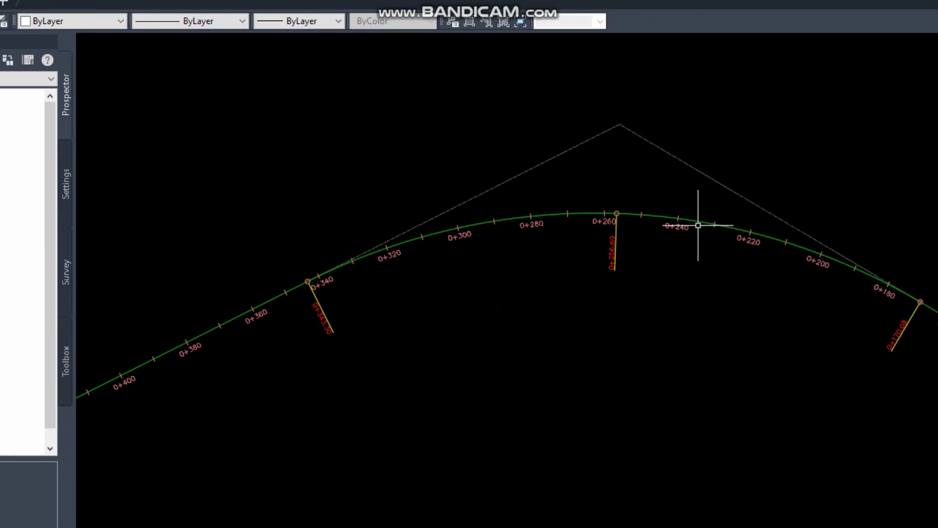
{"action": "middle_click_drag", "start_coordinate": [698, 225], "coordinate": [450, 193]}
{"action": "scroll", "coordinate": [567, 218], "scroll_direction": "down", "scroll_amount": 2}
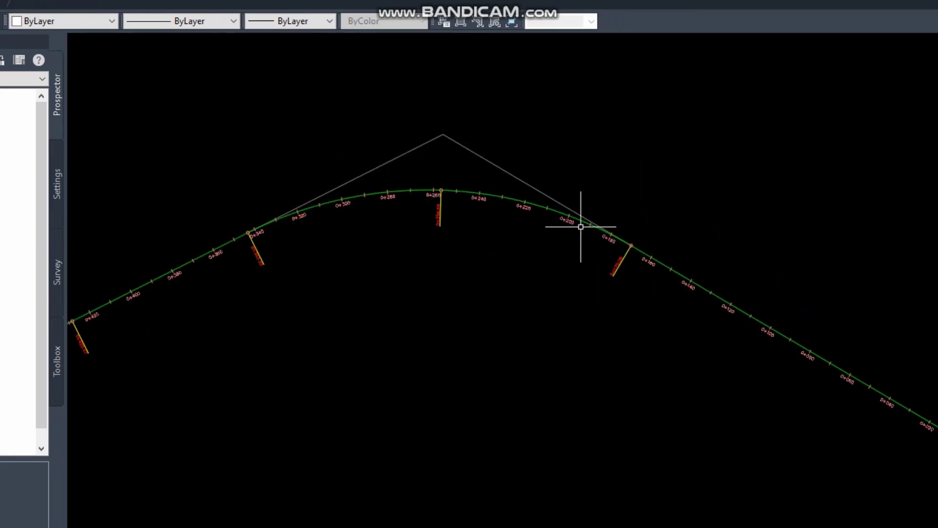
- Start a line table for the alignment and view the details of the Length Direction Start and End Point table style
{"action": "left_click", "coordinate": [536, 207]}
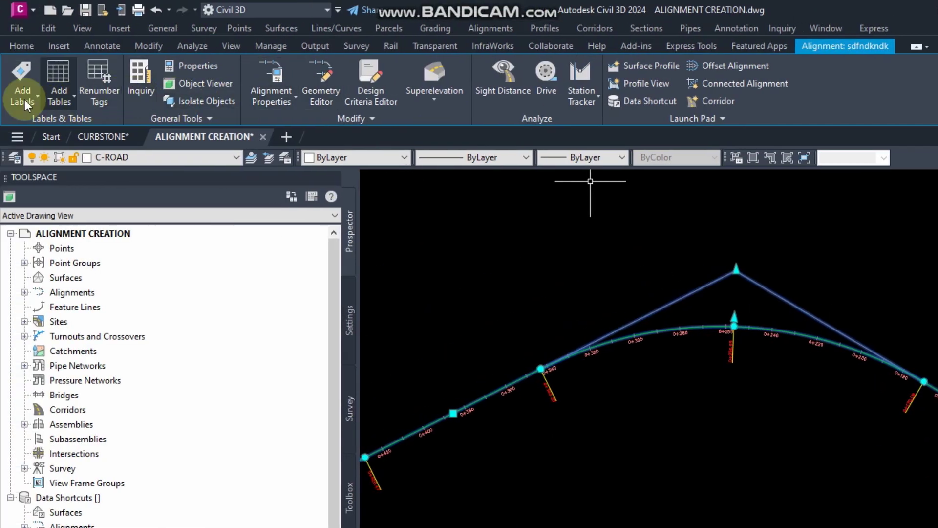
{"action": "left_click", "coordinate": [66, 102]}
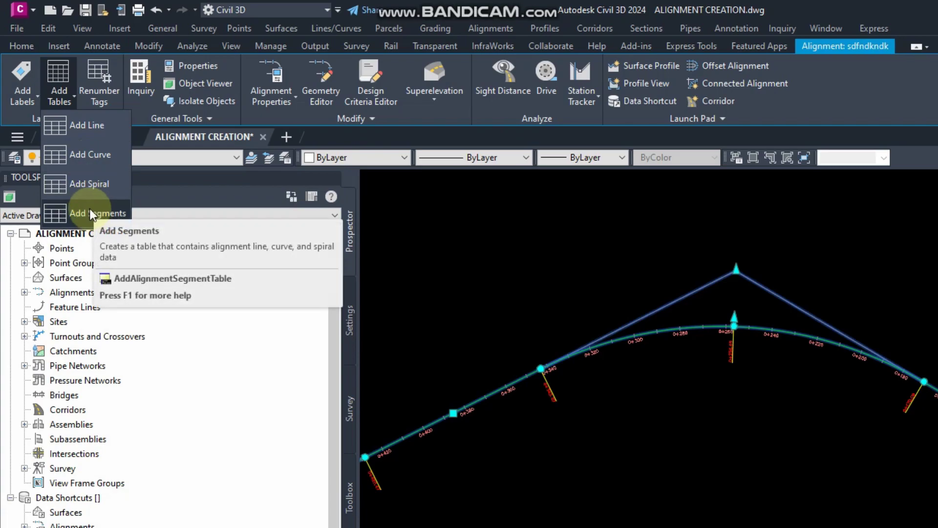
{"action": "left_click", "coordinate": [78, 129]}
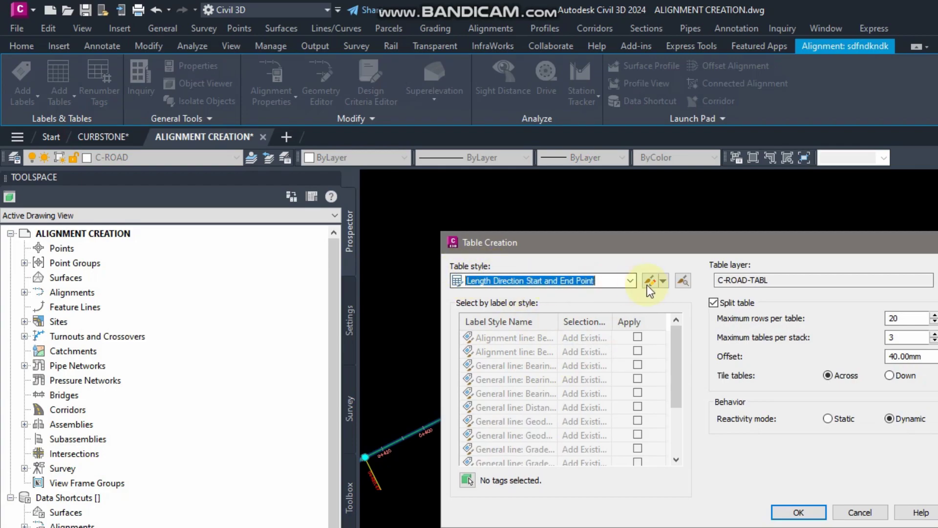
{"action": "left_click", "coordinate": [684, 281]}
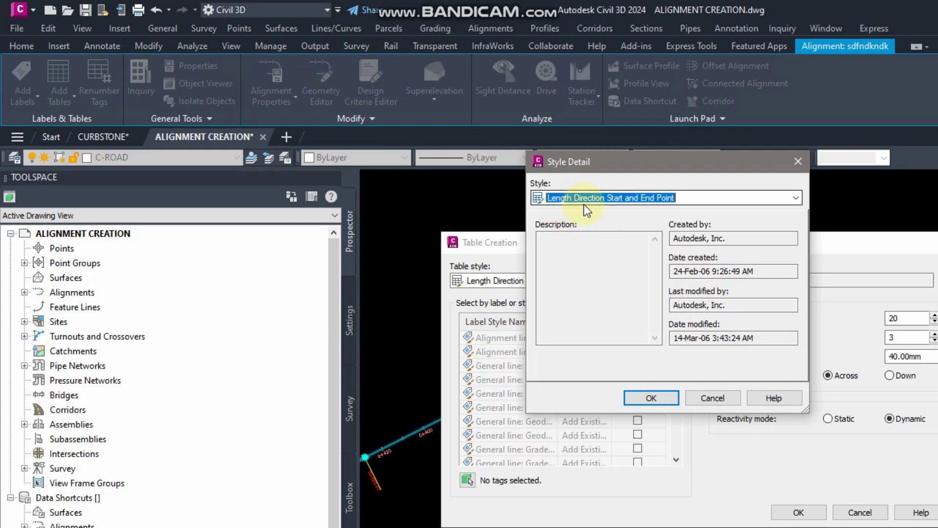
{"action": "left_click", "coordinate": [798, 161]}
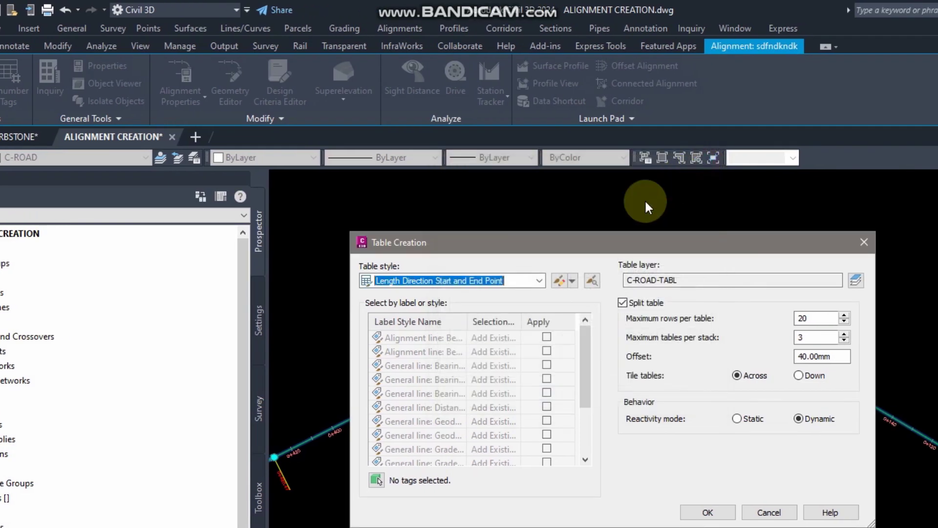
- Open the Length Direction Start and End Point table style for editing and review the columns in its data properties
{"action": "left_click", "coordinate": [540, 279]}
{"action": "left_click", "coordinate": [541, 278]}
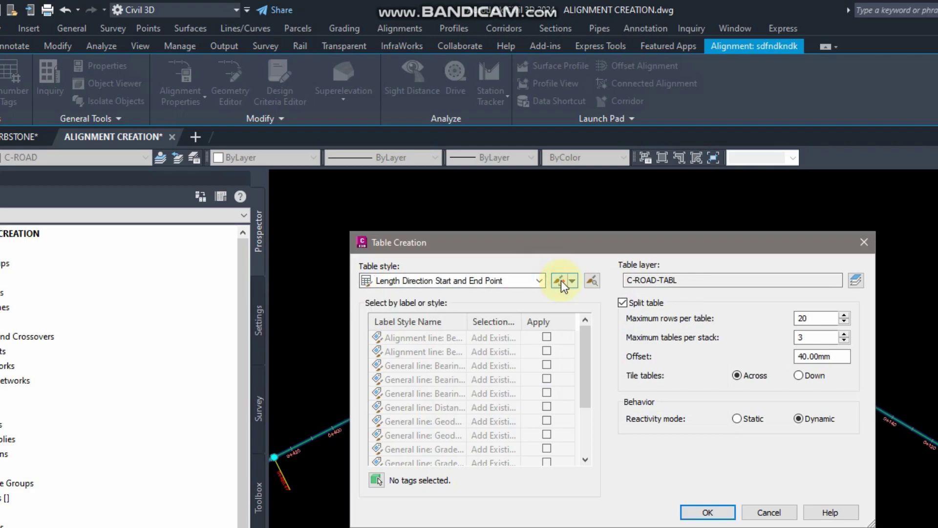
{"action": "left_click", "coordinate": [560, 281]}
{"action": "left_click", "coordinate": [454, 240]}
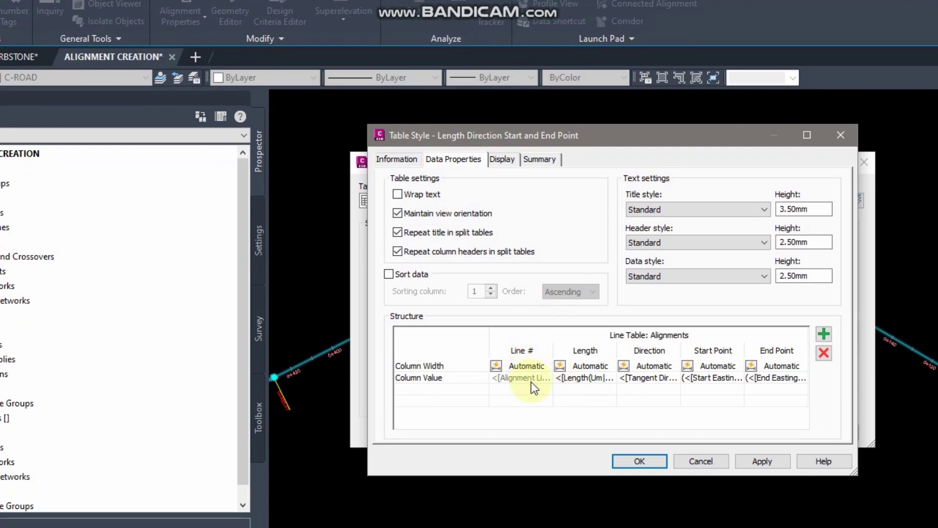
{"action": "left_click", "coordinate": [524, 357]}
{"action": "left_click_drag", "start_coordinate": [541, 360], "coordinate": [704, 355]}
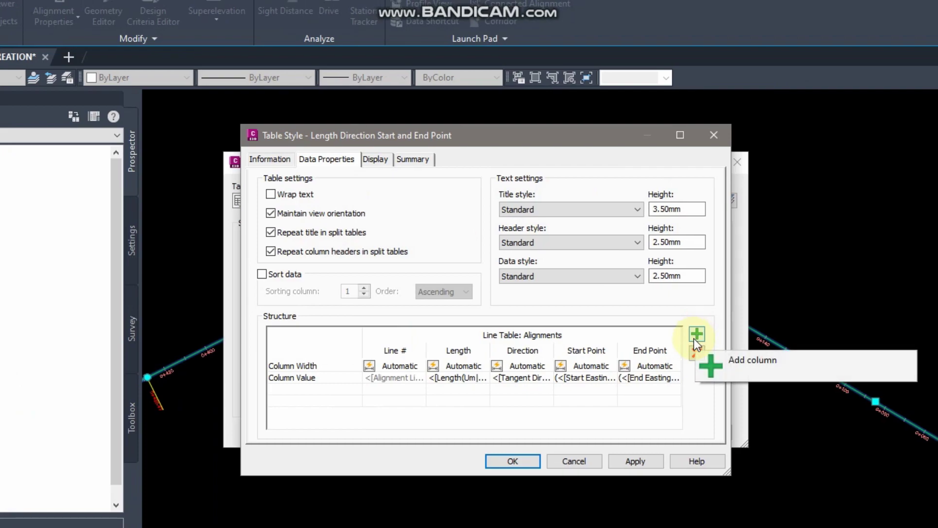
- Add a blank column after End Point in the table style's structure, and delete it again
{"action": "left_click", "coordinate": [660, 351]}
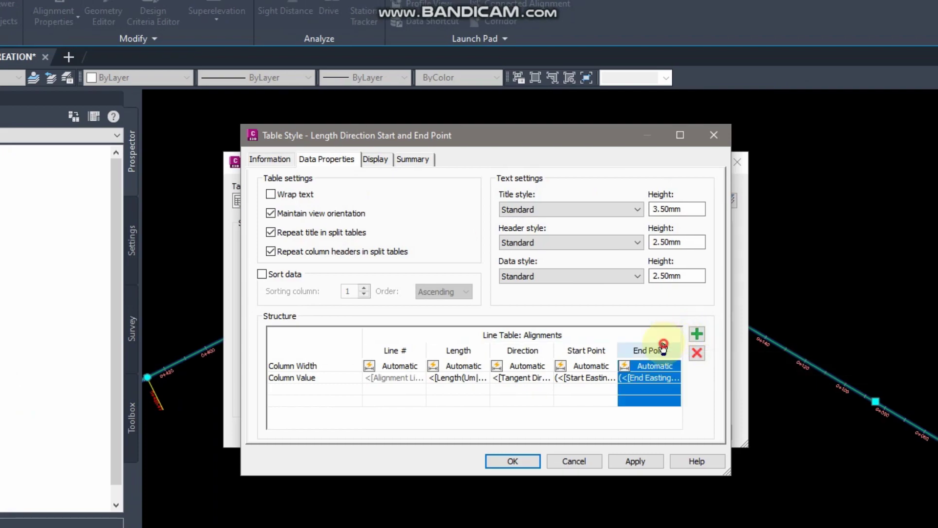
{"action": "left_click", "coordinate": [697, 334]}
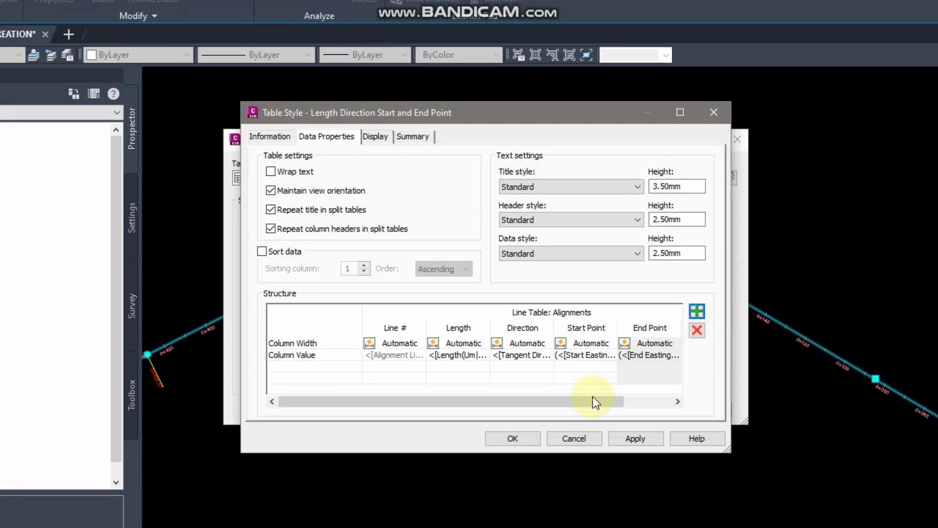
{"action": "left_click_drag", "start_coordinate": [594, 397], "coordinate": [682, 394]}
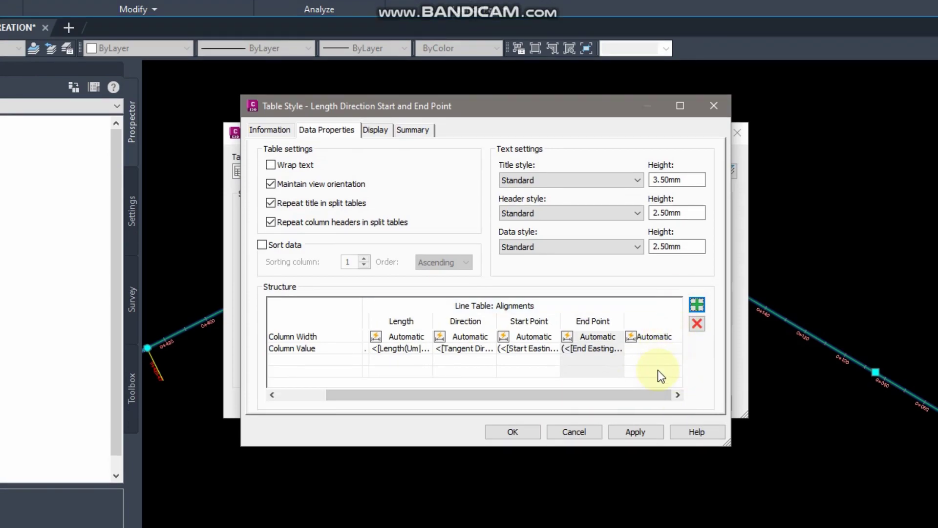
{"action": "left_click", "coordinate": [657, 318]}
{"action": "left_click", "coordinate": [696, 323]}
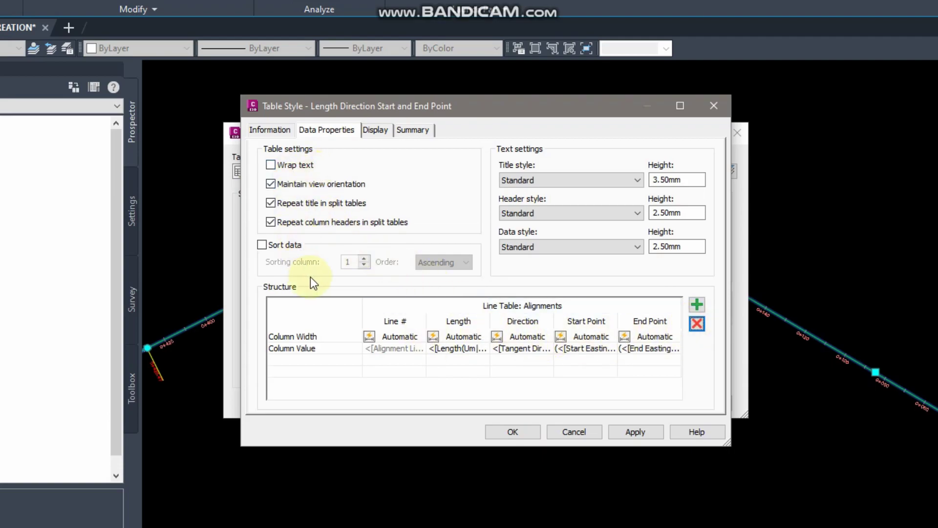
- Review the table style's general information and component display settings, and close the style
{"action": "left_click", "coordinate": [266, 129]}
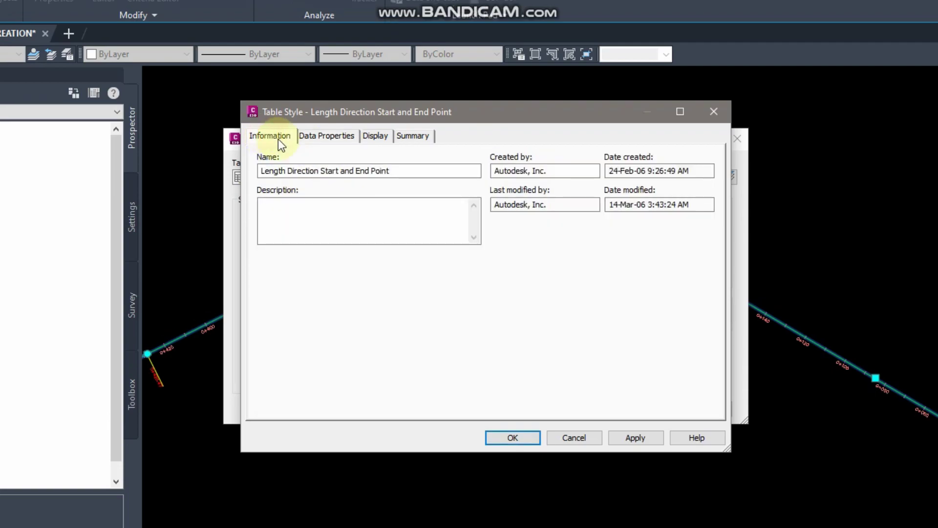
{"action": "left_click", "coordinate": [373, 139]}
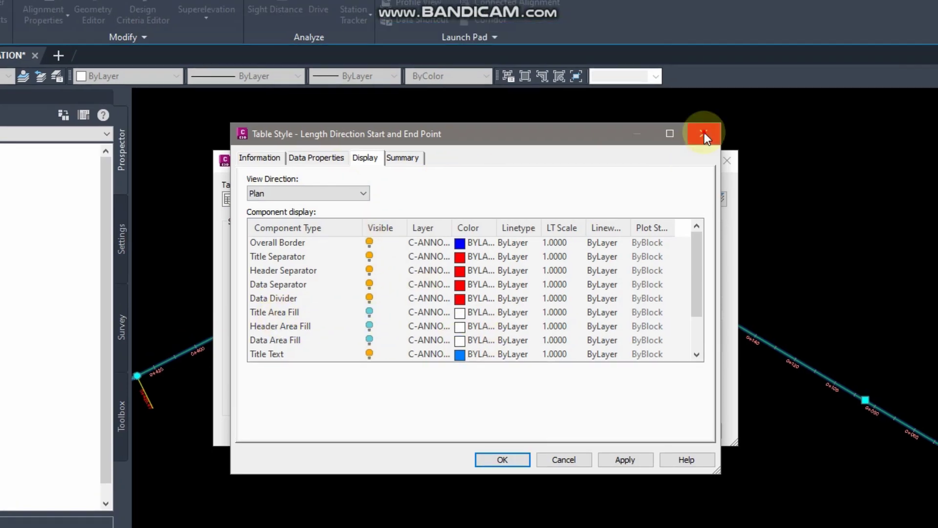
{"action": "left_click", "coordinate": [715, 112]}
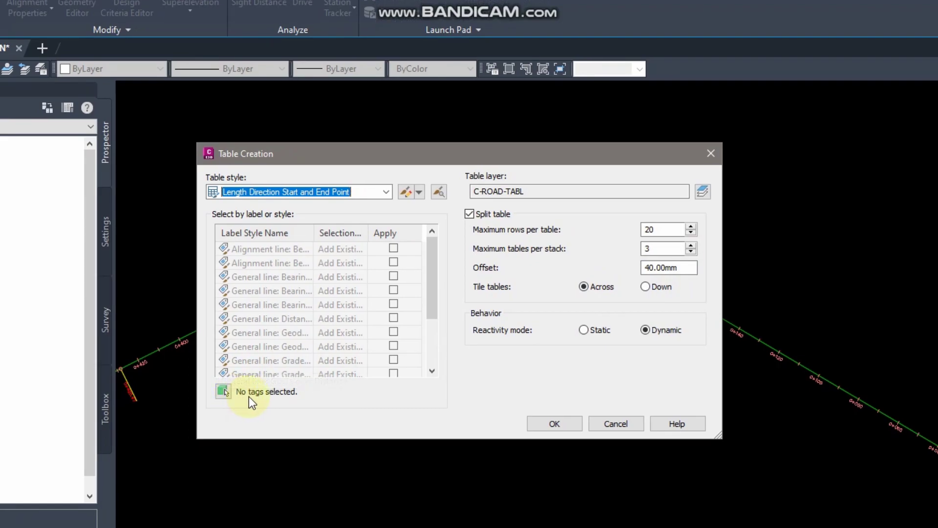
- Try to pick alignment labels for the line table, and cancel the table creation
{"action": "left_click", "coordinate": [237, 391]}
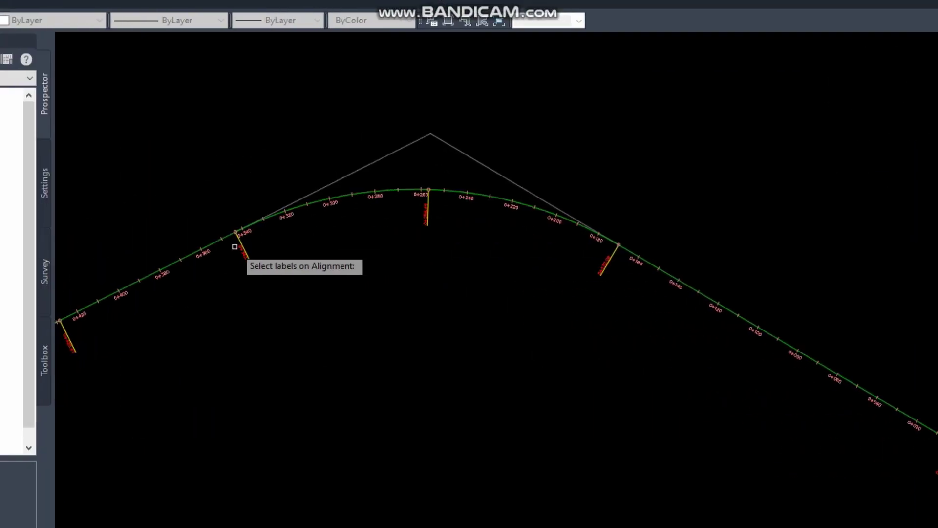
{"action": "key", "text": "Return"}
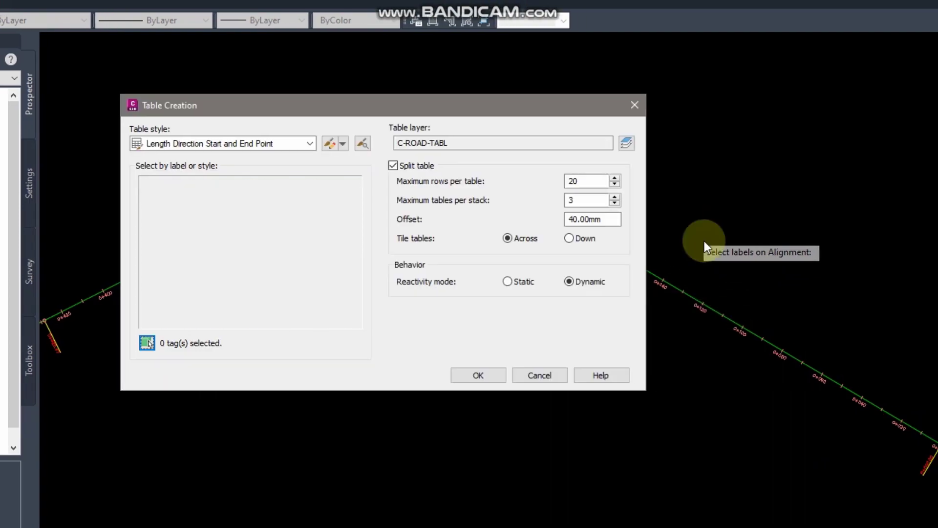
{"action": "left_click", "coordinate": [545, 375]}
- Add multiple segment labels to the lines and curves of the alignment
{"action": "scroll", "coordinate": [507, 283], "scroll_direction": "down", "scroll_amount": 3}
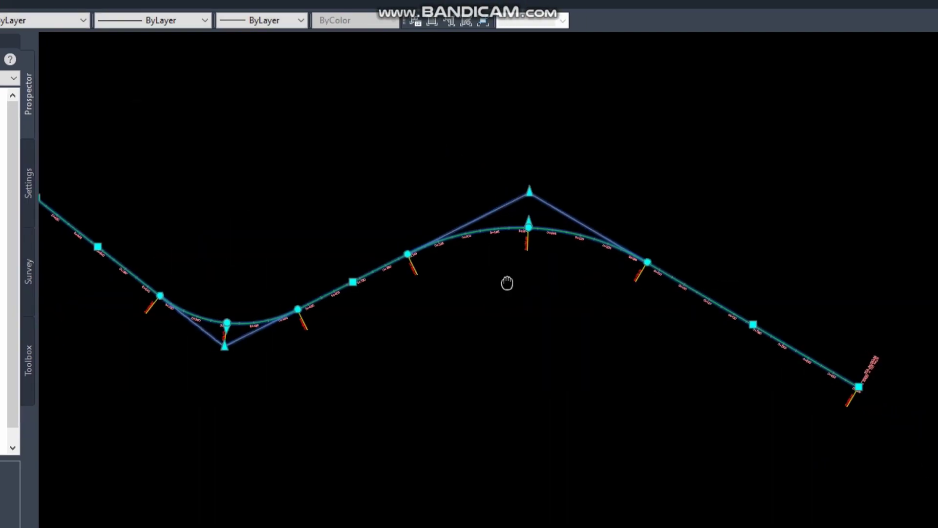
{"action": "middle_click_drag", "start_coordinate": [507, 283], "coordinate": [559, 310]}
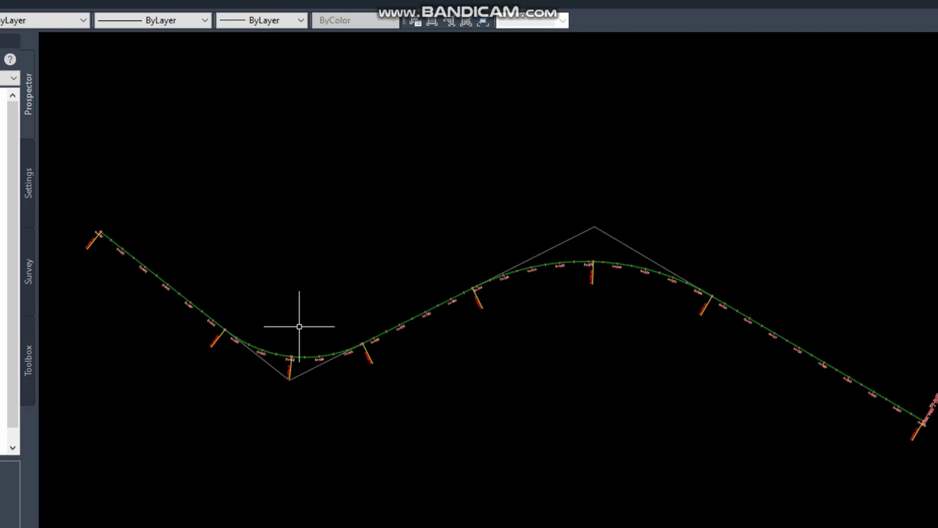
{"action": "scroll", "coordinate": [220, 345], "scroll_direction": "up", "scroll_amount": 6}
{"action": "left_click", "coordinate": [424, 361]}
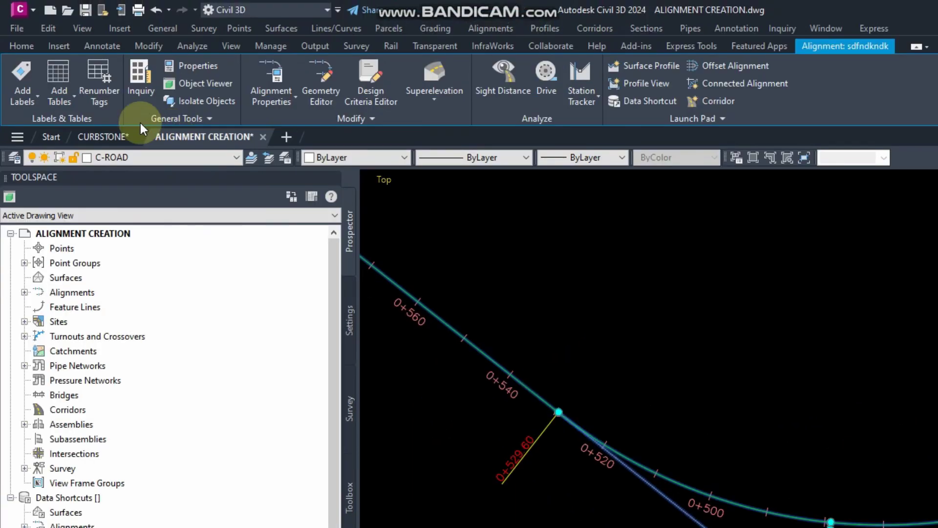
{"action": "left_click", "coordinate": [32, 104]}
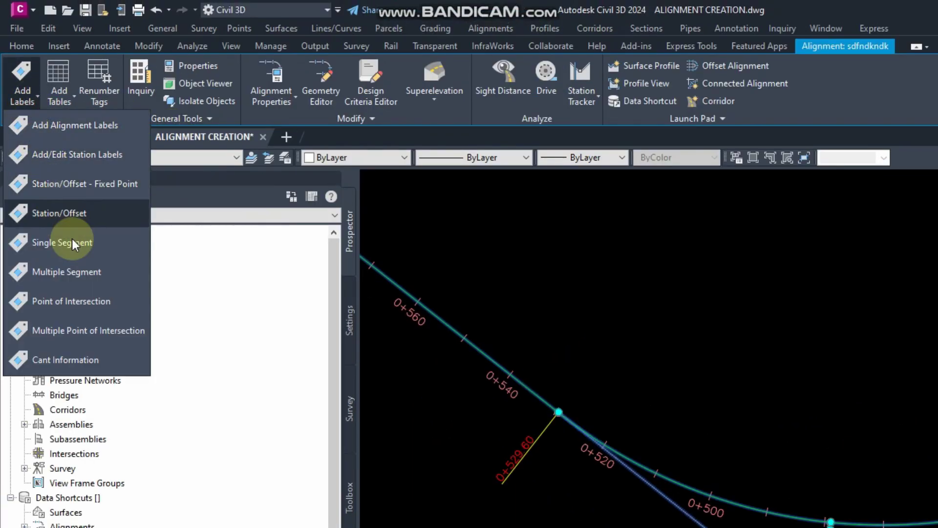
{"action": "left_click", "coordinate": [91, 273]}
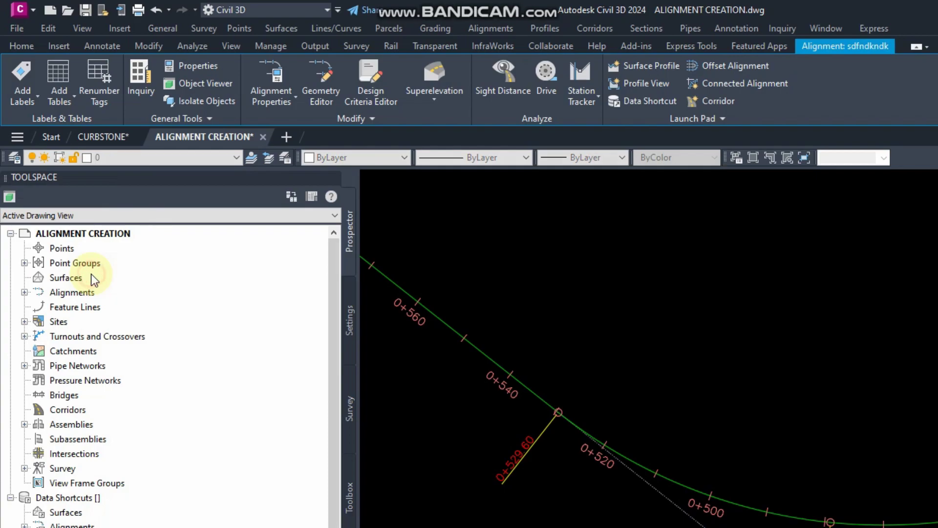
{"action": "scroll", "coordinate": [648, 351], "scroll_direction": "down", "scroll_amount": 2}
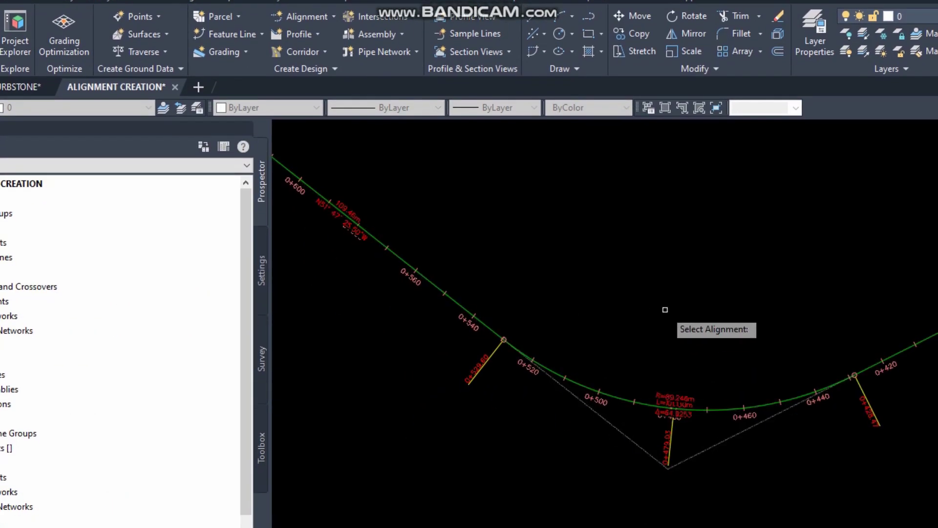
- End the labelling command, and examine the line and curve segment labels along the alignment
{"action": "key", "text": "Escape"}
{"action": "scroll", "coordinate": [713, 405], "scroll_direction": "down", "scroll_amount": 3}
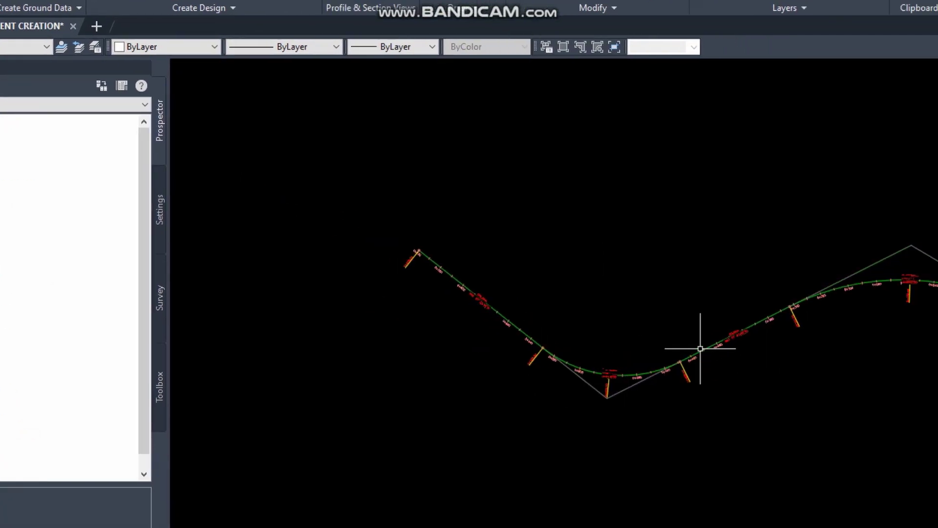
{"action": "scroll", "coordinate": [383, 272], "scroll_direction": "up", "scroll_amount": 6}
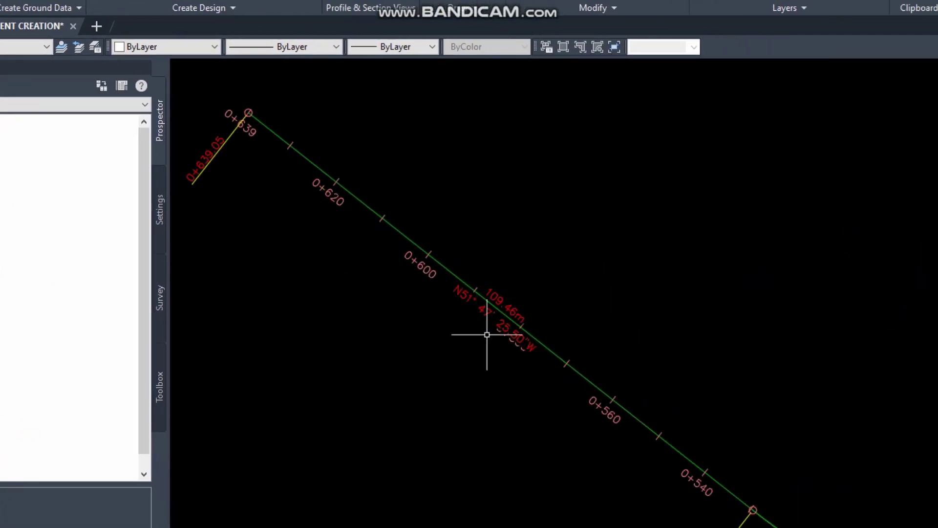
{"action": "scroll", "coordinate": [406, 282], "scroll_direction": "down", "scroll_amount": 5}
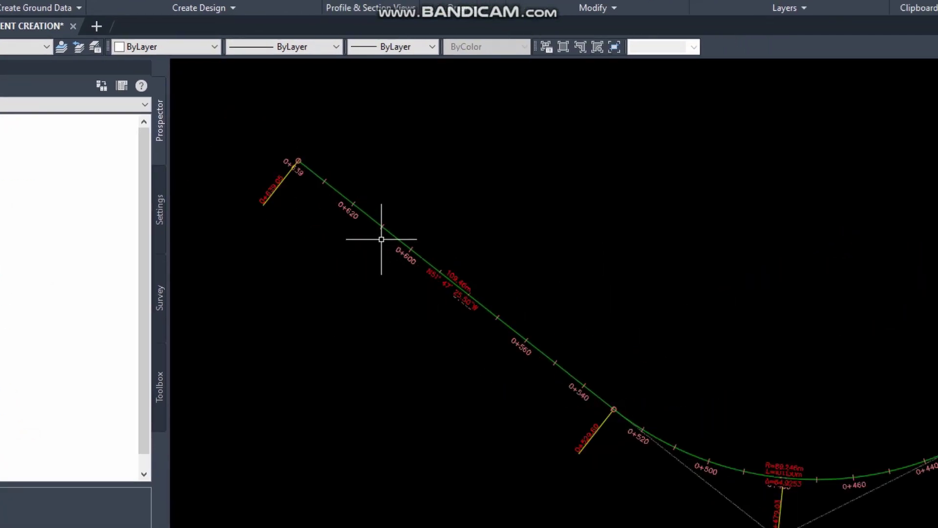
{"action": "middle_click_drag", "start_coordinate": [781, 352], "coordinate": [484, 372]}
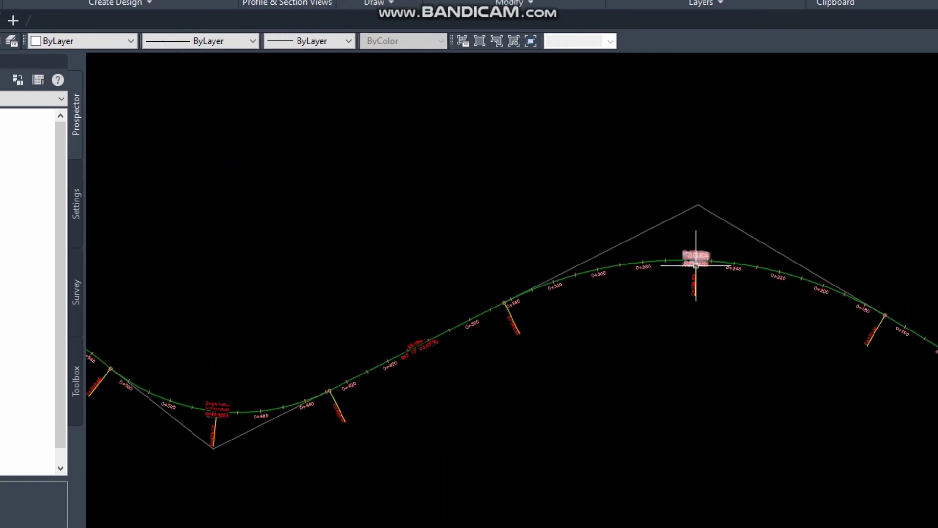
{"action": "middle_click_drag", "start_coordinate": [696, 265], "coordinate": [533, 244]}
{"action": "scroll", "coordinate": [811, 352], "scroll_direction": "up", "scroll_amount": 6}
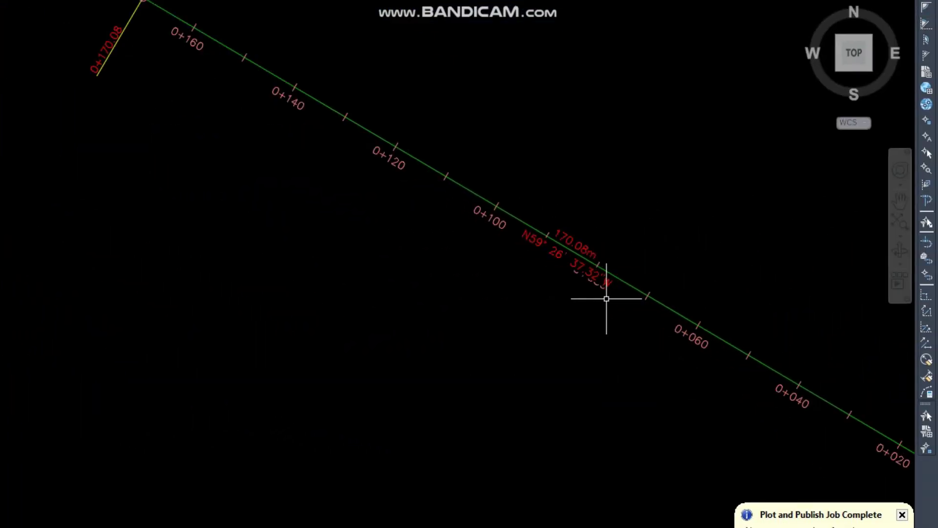
{"action": "scroll", "coordinate": [606, 266], "scroll_direction": "up", "scroll_amount": 5}
{"action": "scroll", "coordinate": [380, 255], "scroll_direction": "down", "scroll_amount": 5}
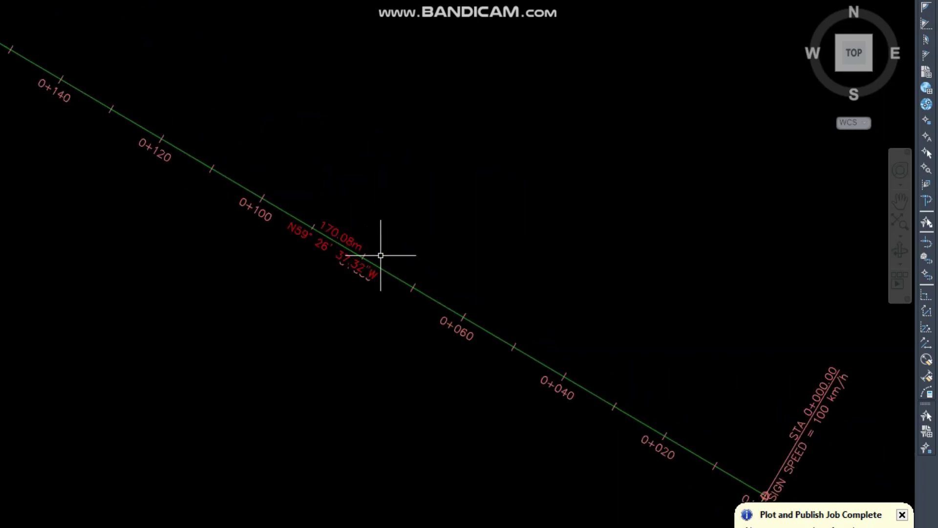
- Check the tangent's length with an aligned dimension from the alignment start to station 0+170.08, and cancel the dimension before placing it
{"action": "type", "text": "DA"}
{"action": "key", "text": "Return"}
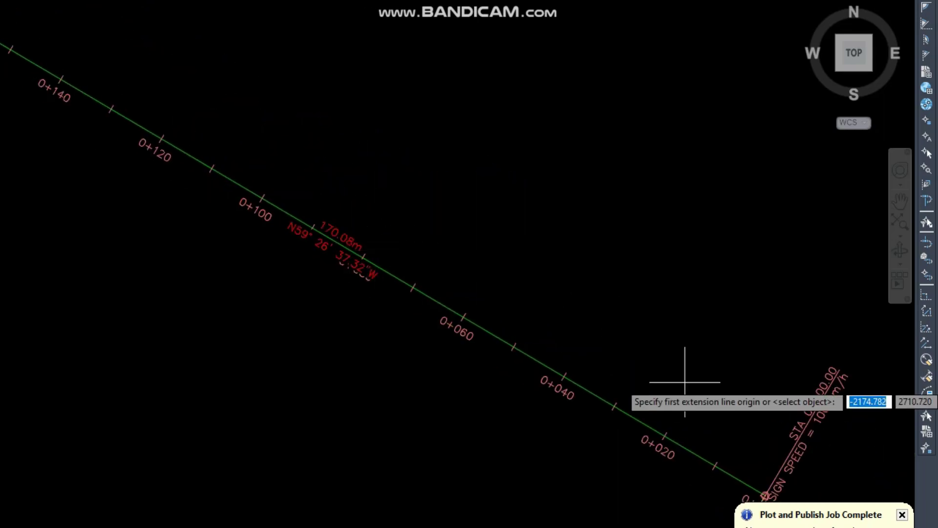
{"action": "scroll", "coordinate": [682, 376], "scroll_direction": "up", "scroll_amount": 6}
{"action": "left_click", "coordinate": [633, 284]}
{"action": "scroll", "coordinate": [750, 377], "scroll_direction": "down", "scroll_amount": 5}
{"action": "scroll", "coordinate": [548, 264], "scroll_direction": "up", "scroll_amount": 6}
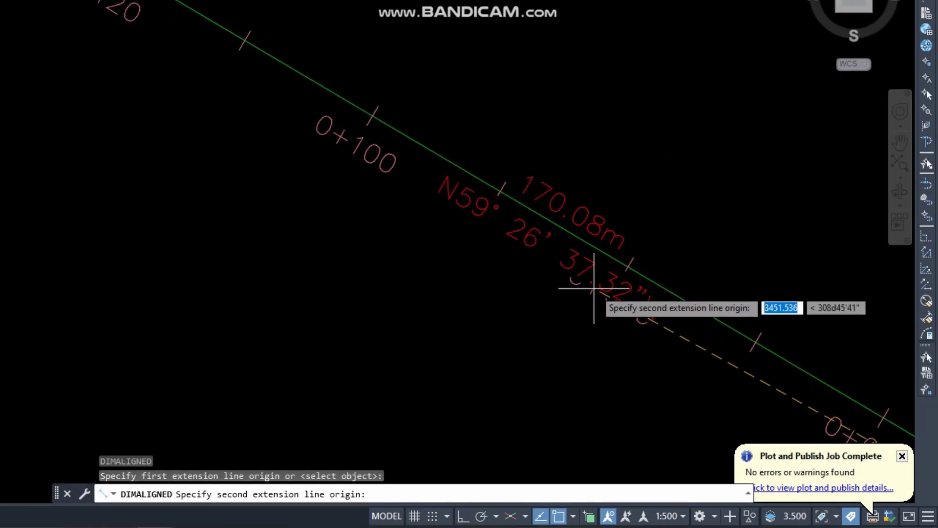
{"action": "scroll", "coordinate": [660, 318], "scroll_direction": "down", "scroll_amount": 6}
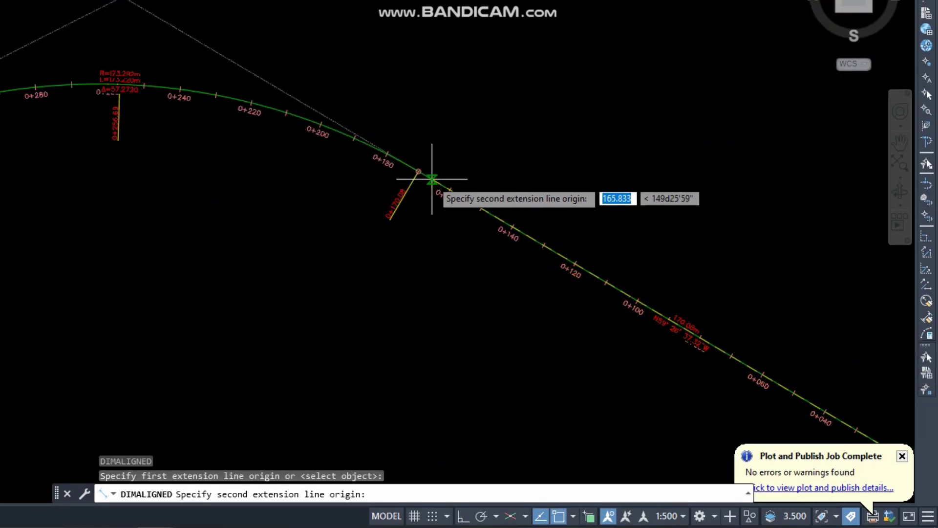
{"action": "scroll", "coordinate": [431, 176], "scroll_direction": "up", "scroll_amount": 6}
{"action": "left_click", "coordinate": [382, 159]}
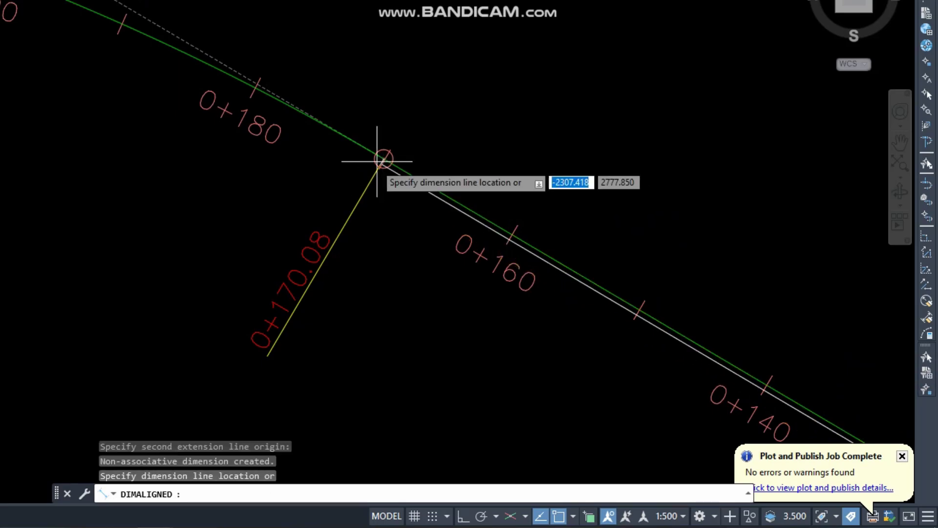
{"action": "scroll", "coordinate": [384, 160], "scroll_direction": "down", "scroll_amount": 6}
{"action": "scroll", "coordinate": [654, 319], "scroll_direction": "up", "scroll_amount": 6}
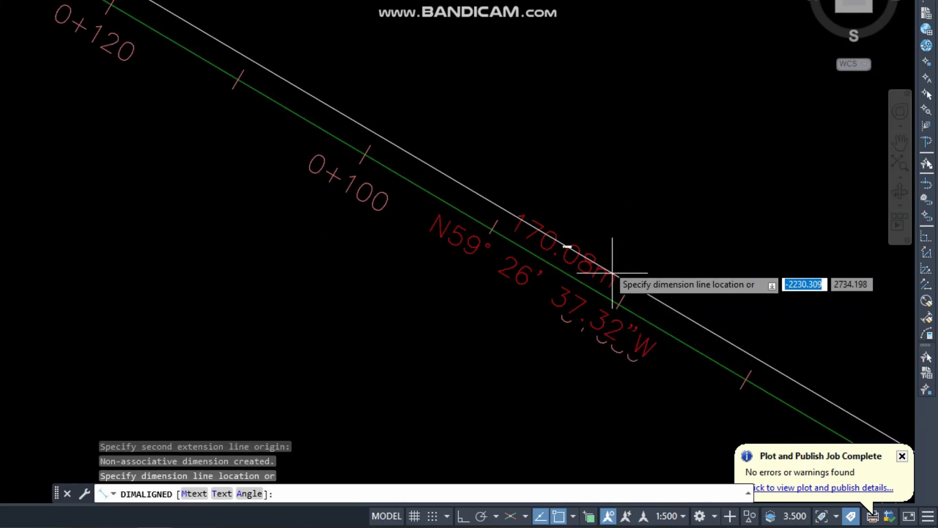
{"action": "scroll", "coordinate": [495, 161], "scroll_direction": "down", "scroll_amount": 5}
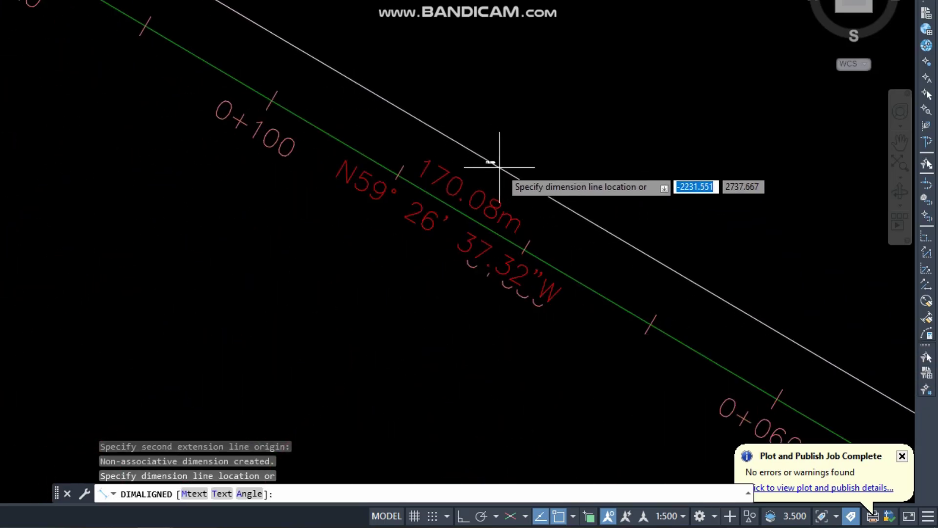
{"action": "scroll", "coordinate": [509, 245], "scroll_direction": "down", "scroll_amount": 3}
{"action": "key", "text": "Escape"}
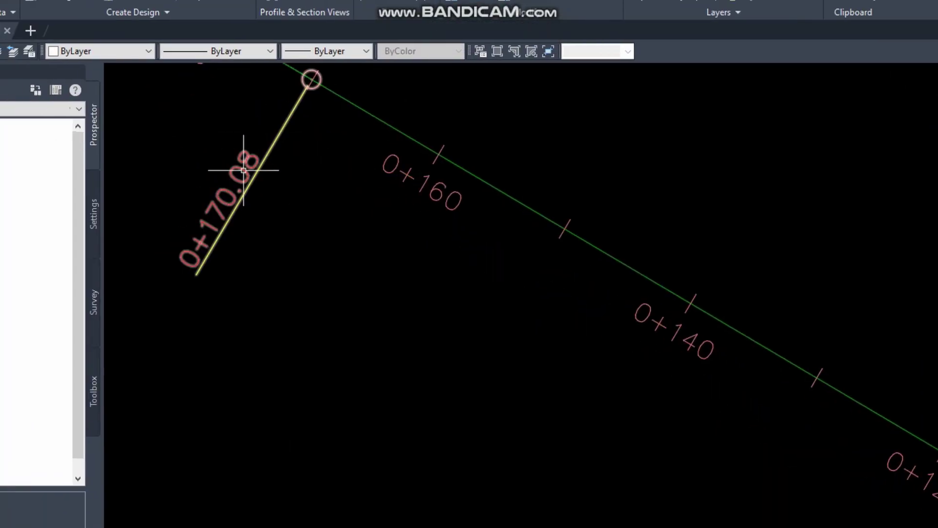
- Try moving the segment label of the curve near station 0+260 off the curve onto a leader, and undo the move
{"action": "scroll", "coordinate": [200, 204], "scroll_direction": "down", "scroll_amount": 3}
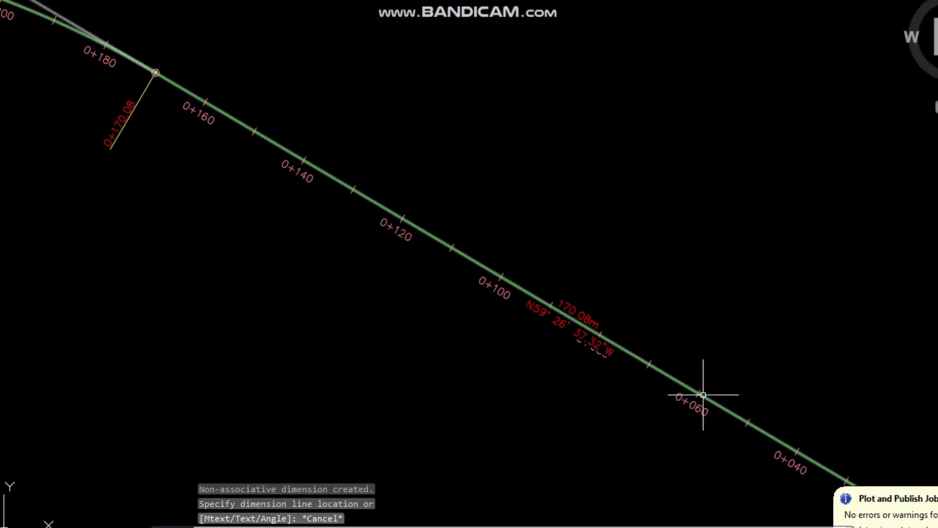
{"action": "scroll", "coordinate": [703, 395], "scroll_direction": "down", "scroll_amount": 6}
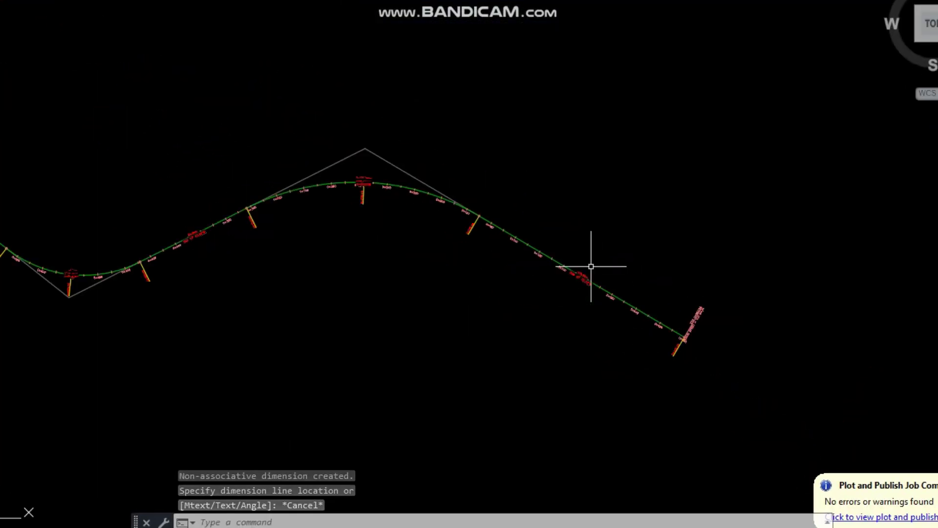
{"action": "scroll", "coordinate": [422, 223], "scroll_direction": "up", "scroll_amount": 4}
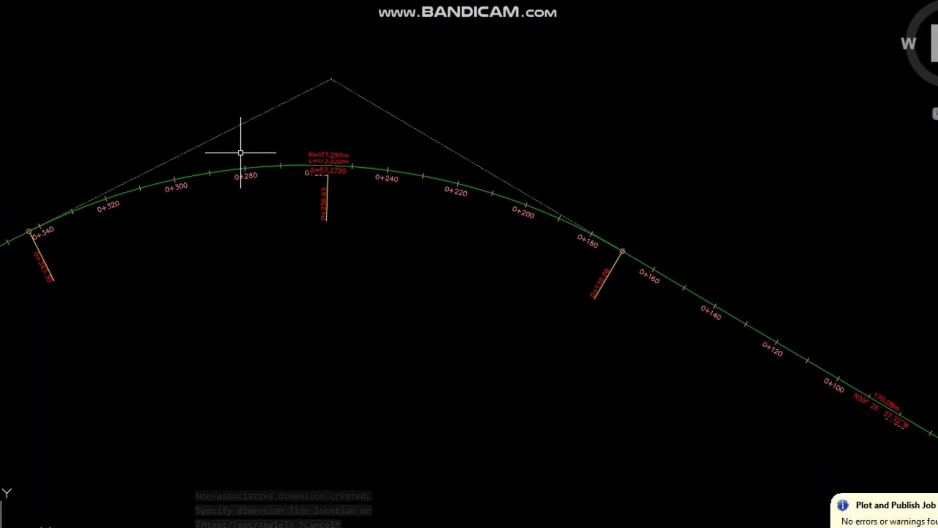
{"action": "scroll", "coordinate": [293, 139], "scroll_direction": "up", "scroll_amount": 6}
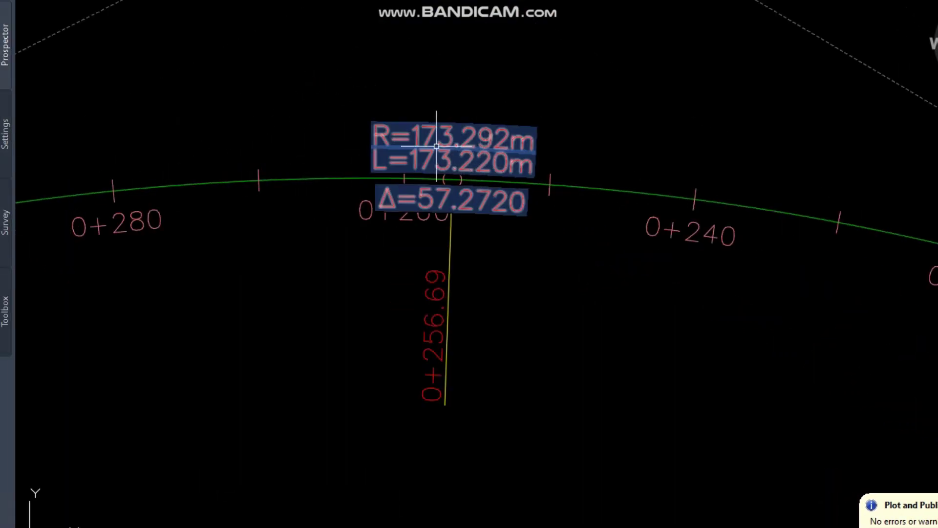
{"action": "left_click", "coordinate": [459, 139]}
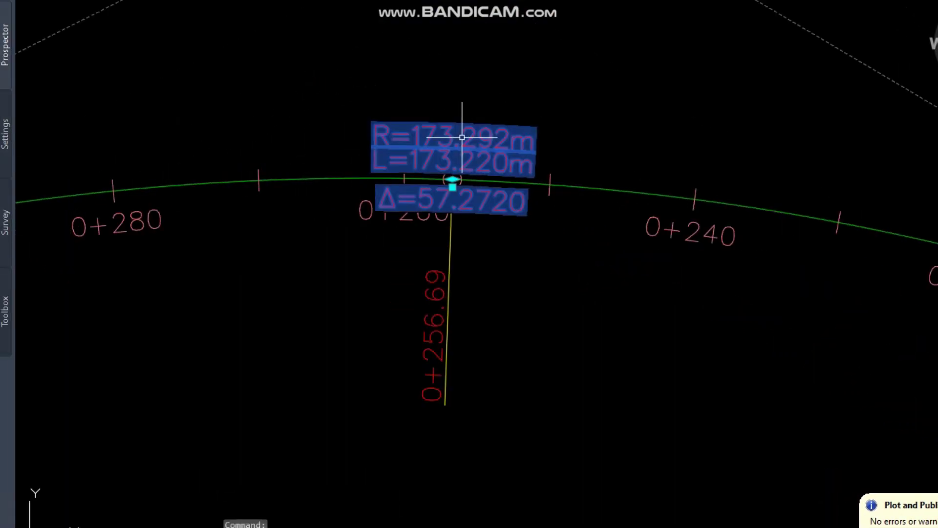
{"action": "left_click", "coordinate": [453, 184]}
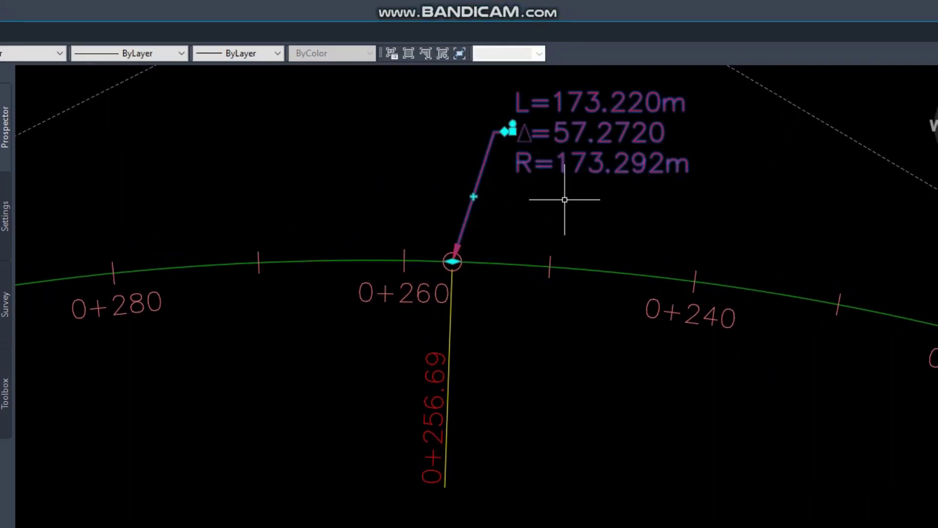
{"action": "key", "text": "Escape"}
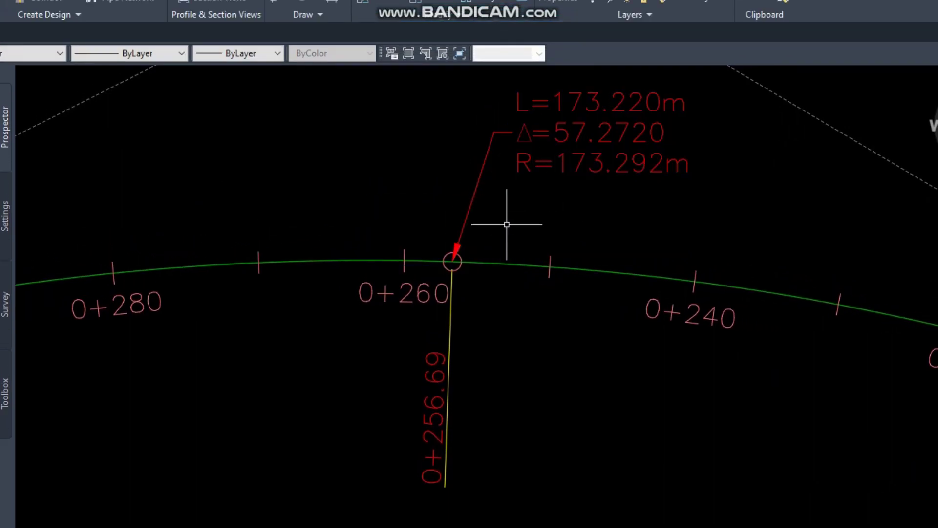
{"action": "left_click", "coordinate": [553, 138]}
{"action": "left_click", "coordinate": [531, 143]}
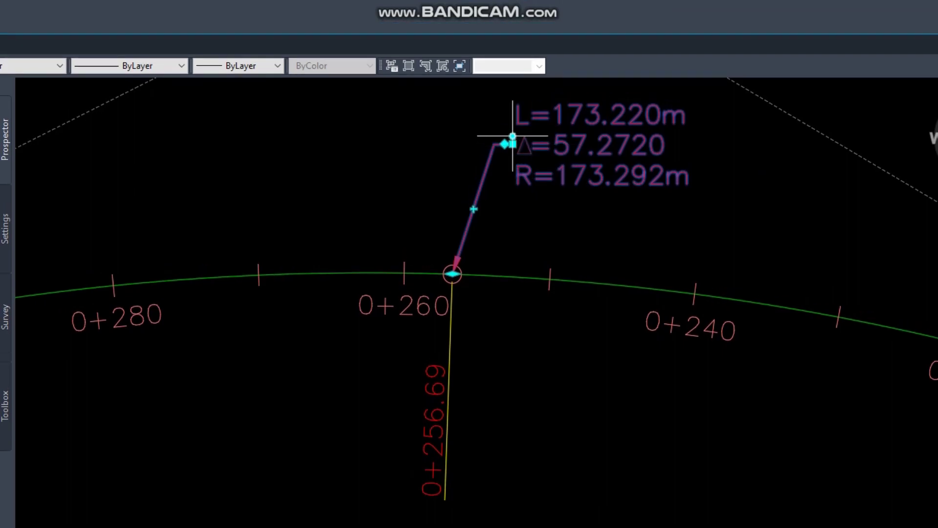
{"action": "key", "text": "ctrl+z"}
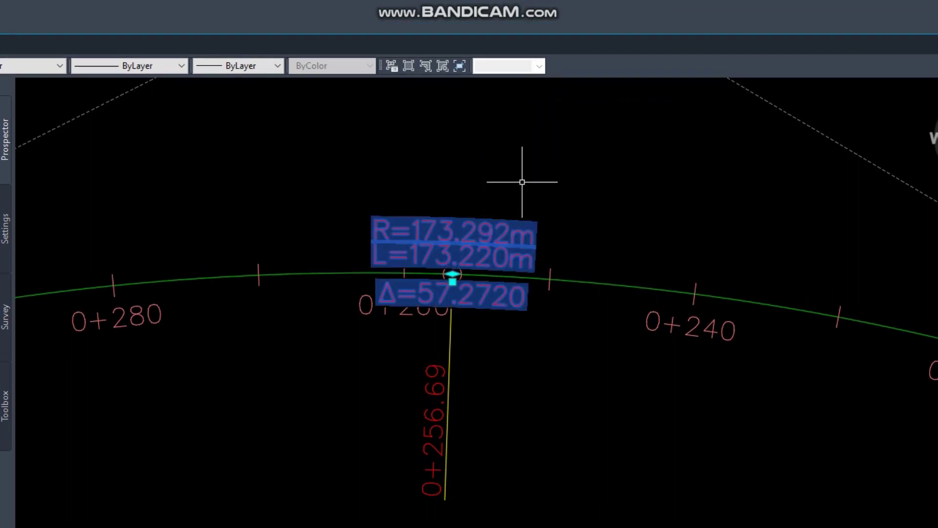
- Pull the same curve label out onto a leader again, and reset it to its original position
{"action": "left_click", "coordinate": [453, 282]}
{"action": "left_click", "coordinate": [545, 171]}
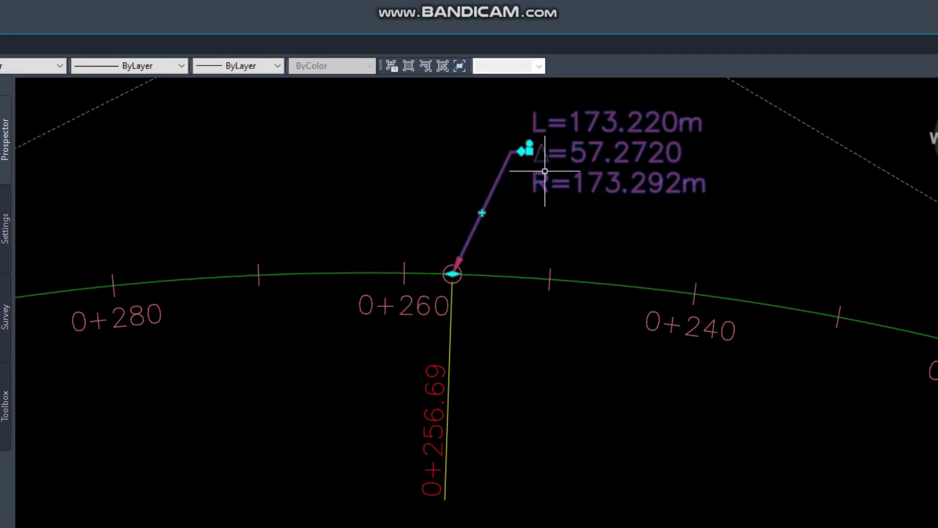
{"action": "left_click", "coordinate": [530, 143]}
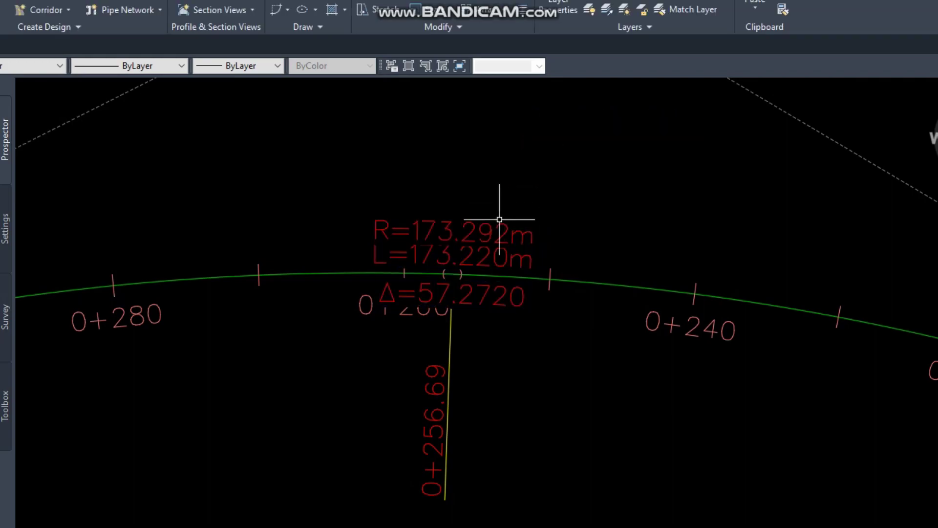
{"action": "key", "text": "Escape"}
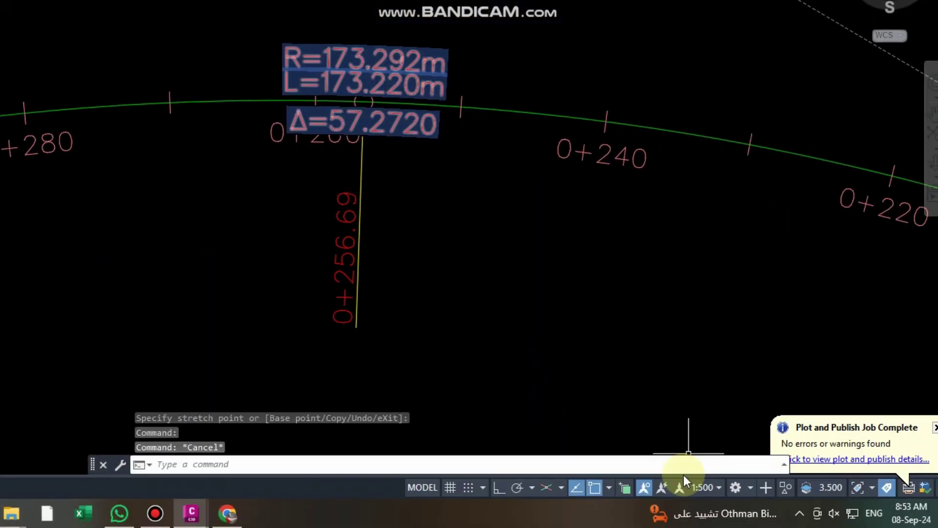
- Try the annotation scale at 1:250, and set it back to 1:500
{"action": "left_click", "coordinate": [701, 488]}
{"action": "left_click", "coordinate": [719, 271]}
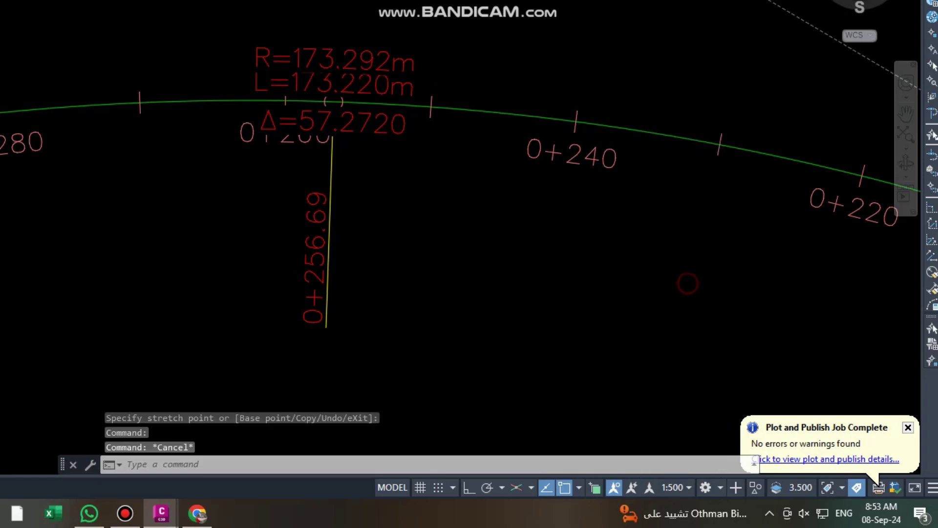
{"action": "scroll", "coordinate": [315, 80], "scroll_direction": "up", "scroll_amount": 4}
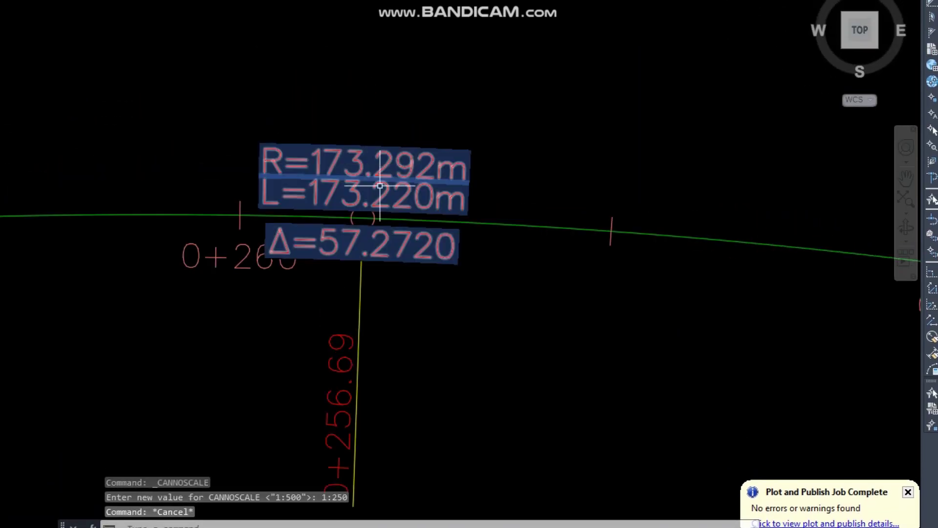
{"action": "left_click", "coordinate": [672, 488]}
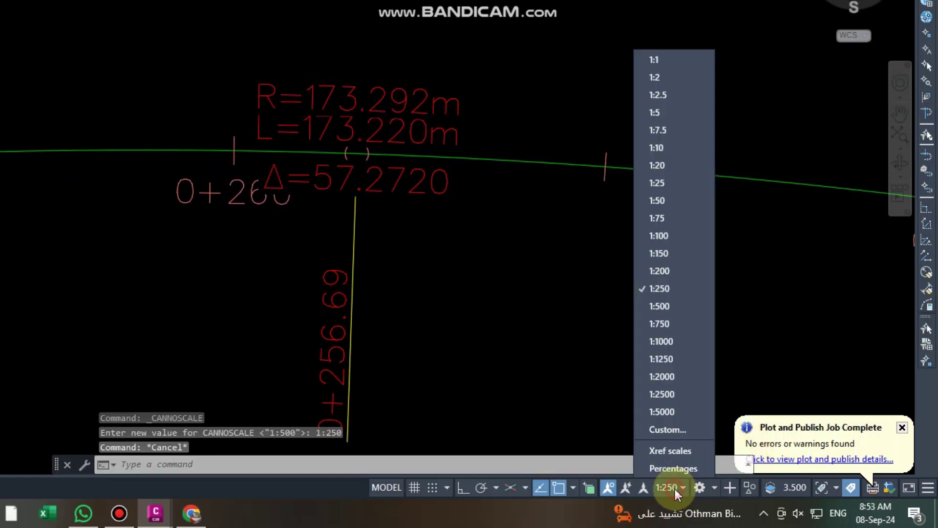
{"action": "left_click", "coordinate": [677, 306]}
{"action": "scroll", "coordinate": [423, 130], "scroll_direction": "down", "scroll_amount": 5}
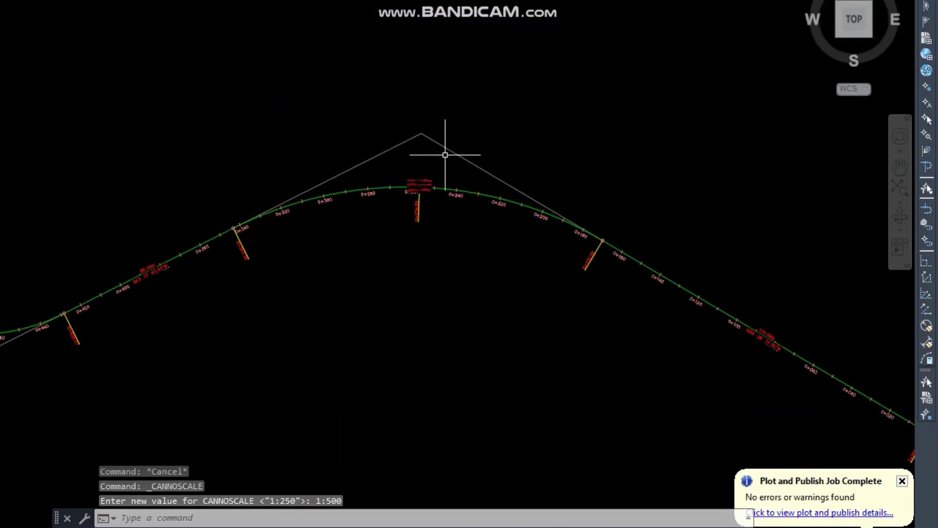
{"action": "scroll", "coordinate": [446, 155], "scroll_direction": "down", "scroll_amount": 3}
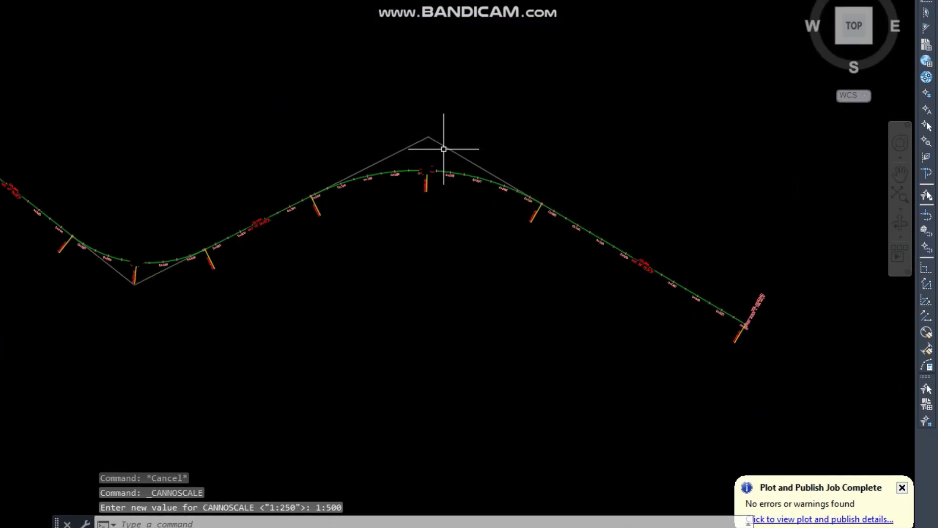
{"action": "key", "text": "Escape"}
- Start a line table for the alignment and select the first tangent's segment label near station 0+080, converting its style to tag mode
{"action": "middle_click_drag", "start_coordinate": [557, 227], "coordinate": [473, 185]}
{"action": "scroll", "coordinate": [506, 212], "scroll_direction": "up", "scroll_amount": 5}
{"action": "left_click", "coordinate": [506, 219]}
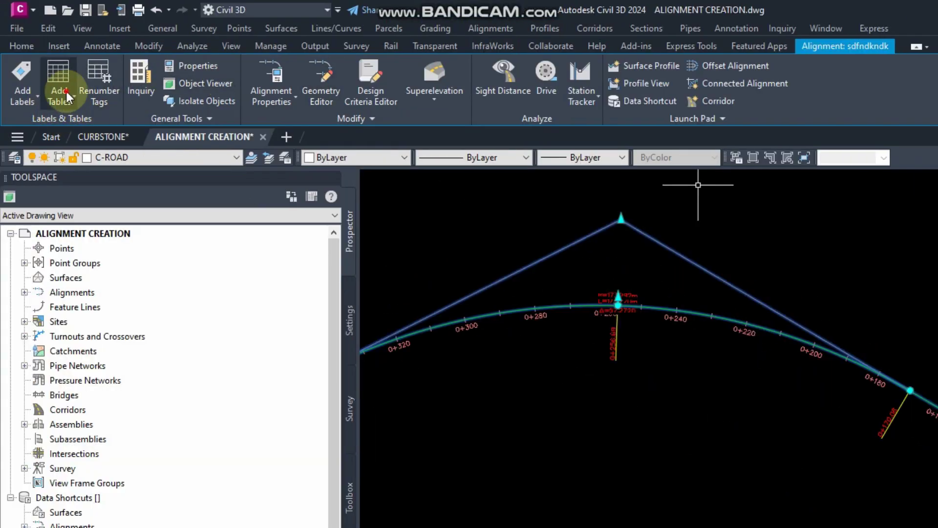
{"action": "left_click", "coordinate": [67, 96]}
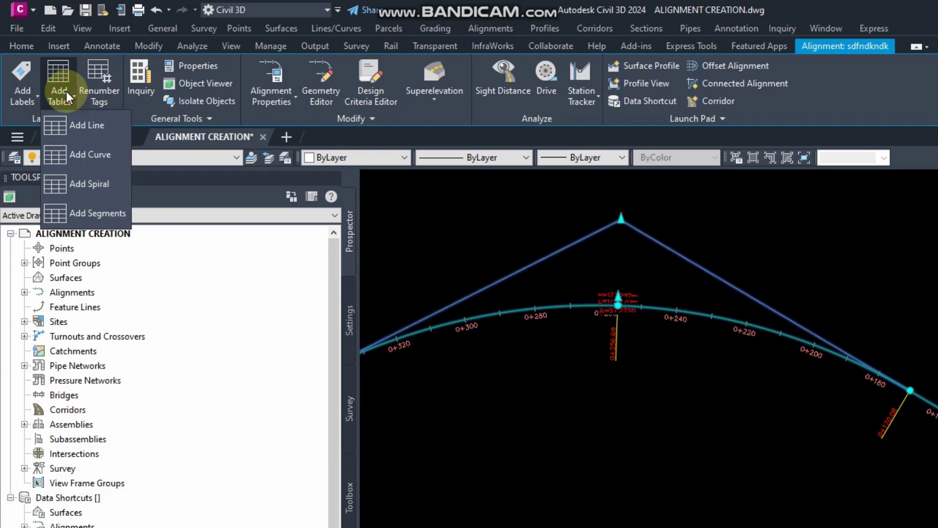
{"action": "left_click", "coordinate": [88, 126]}
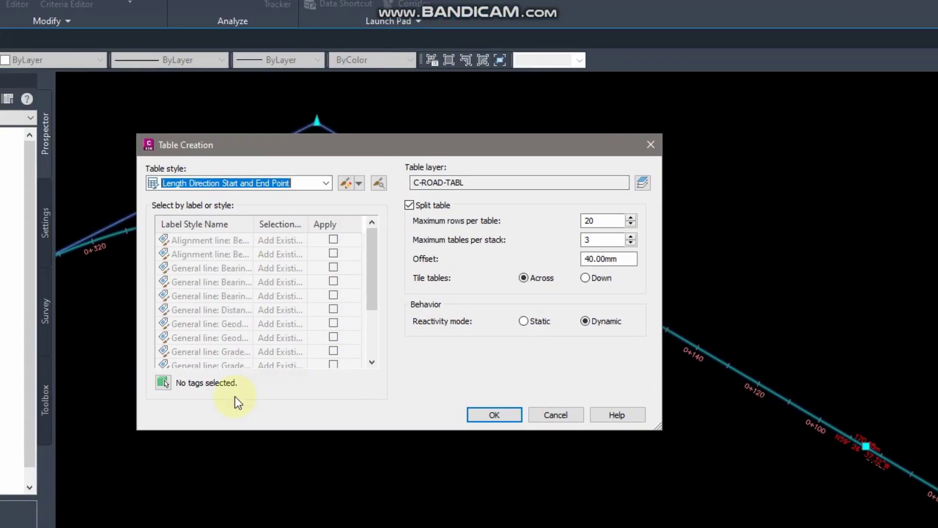
{"action": "left_click", "coordinate": [126, 473]}
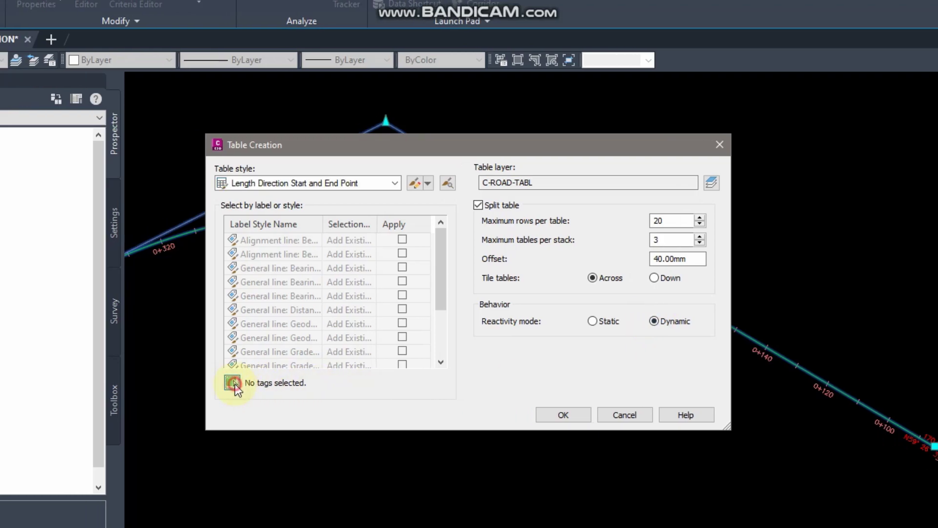
{"action": "left_click", "coordinate": [201, 383]}
{"action": "scroll", "coordinate": [523, 215], "scroll_direction": "up", "scroll_amount": 4}
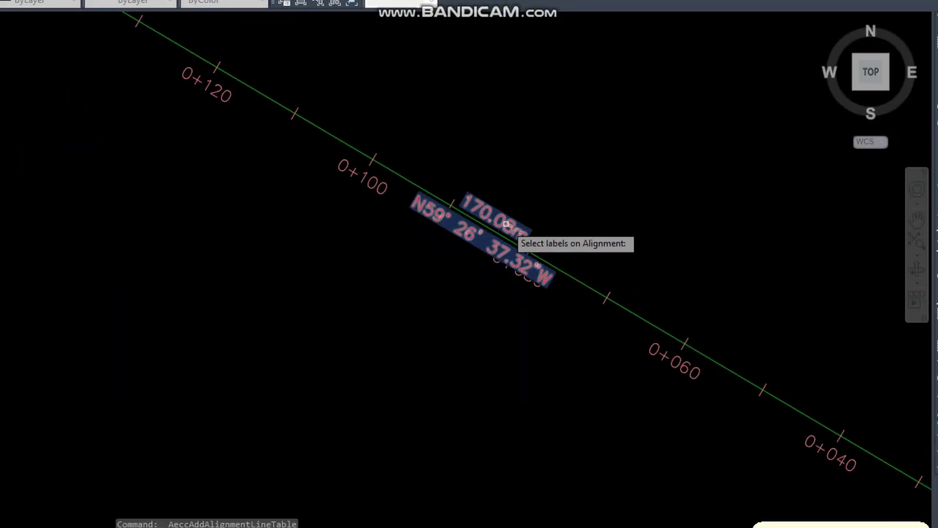
{"action": "left_click", "coordinate": [509, 218]}
{"action": "right_click", "coordinate": [465, 265]}
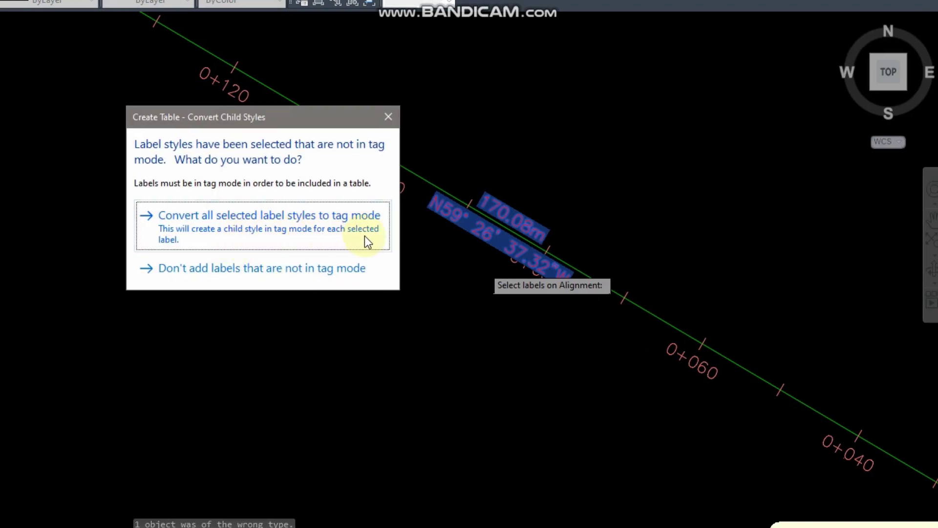
{"action": "left_click", "coordinate": [351, 221]}
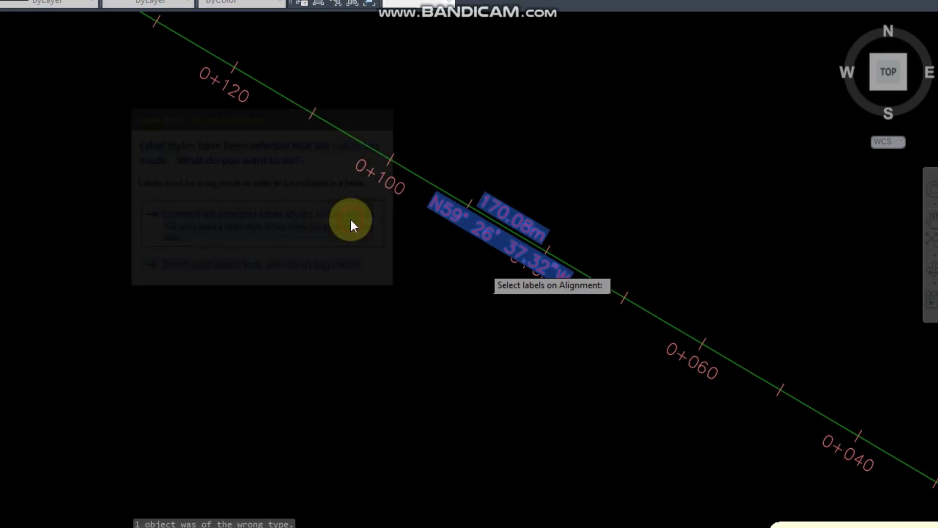
- Accept the line table settings and place the table below the first tangent
{"action": "left_click", "coordinate": [377, 355]}
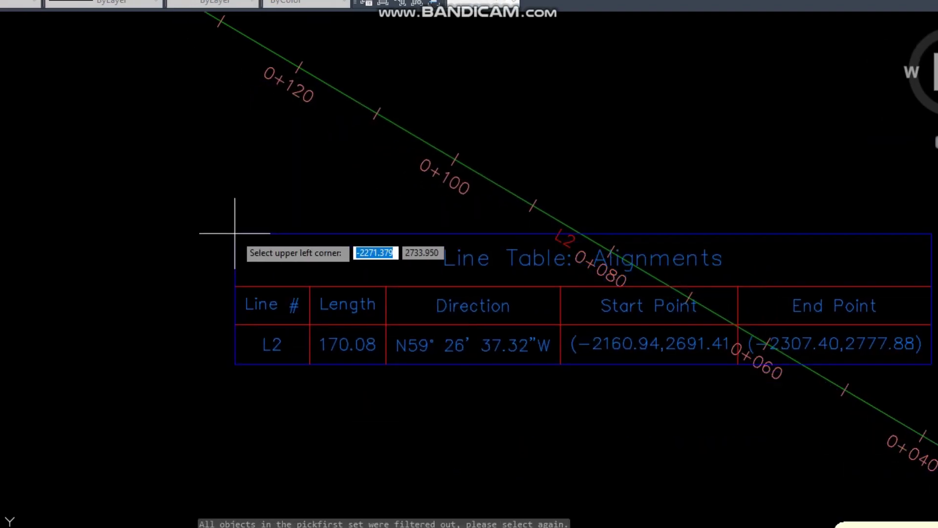
{"action": "scroll", "coordinate": [254, 244], "scroll_direction": "down", "scroll_amount": 3}
{"action": "scroll", "coordinate": [234, 290], "scroll_direction": "up", "scroll_amount": 2}
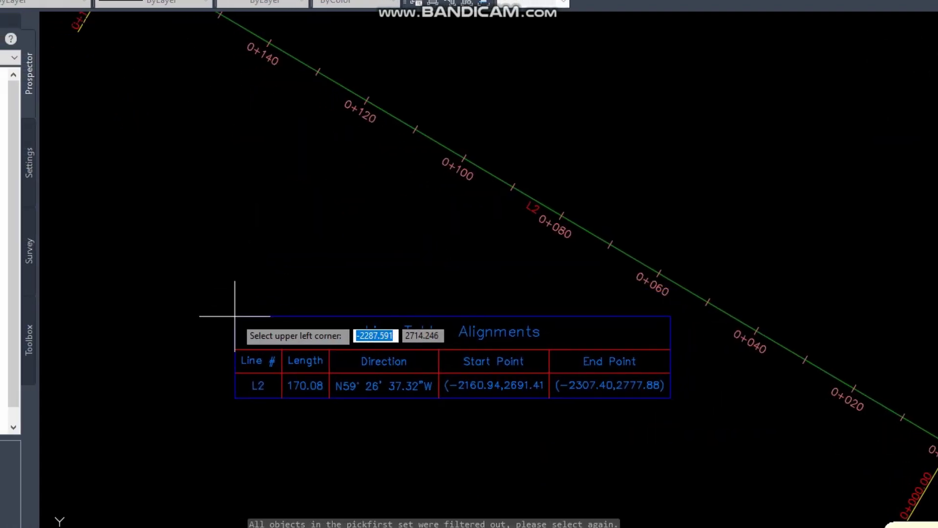
{"action": "left_click", "coordinate": [212, 316]}
- Rotate the line table about its upper-right corner to run parallel to the first tangent
{"action": "type", "text": "O"}
{"action": "key", "text": "Return"}
{"action": "left_click", "coordinate": [469, 316]}
{"action": "key", "text": "Return"}
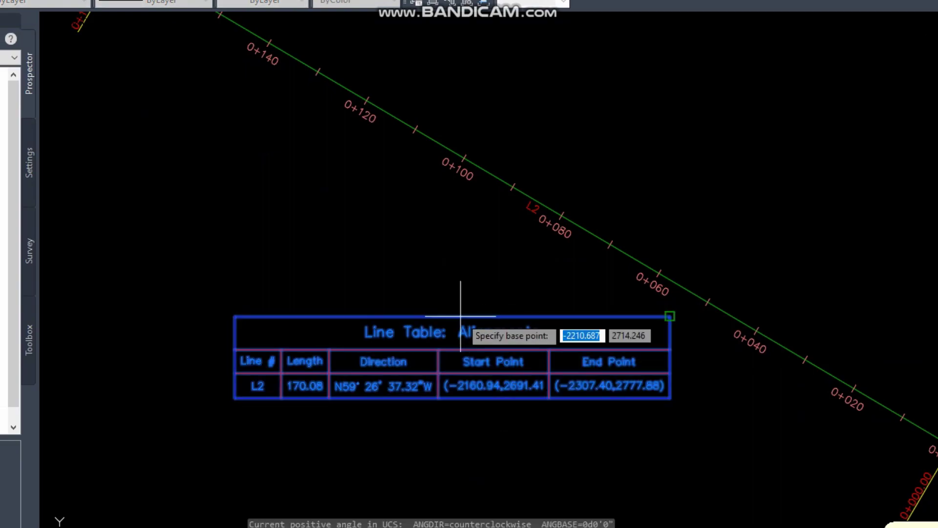
{"action": "left_click", "coordinate": [670, 316]}
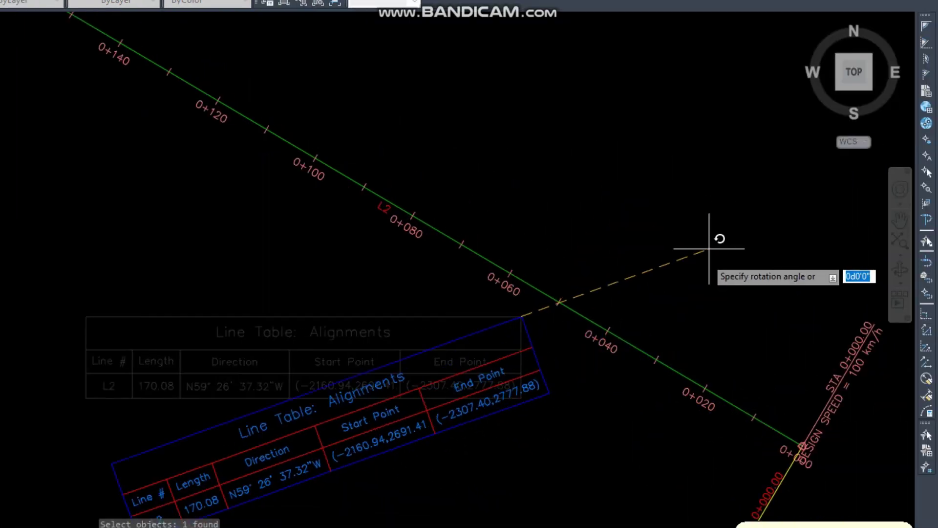
{"action": "left_click", "coordinate": [609, 354]}
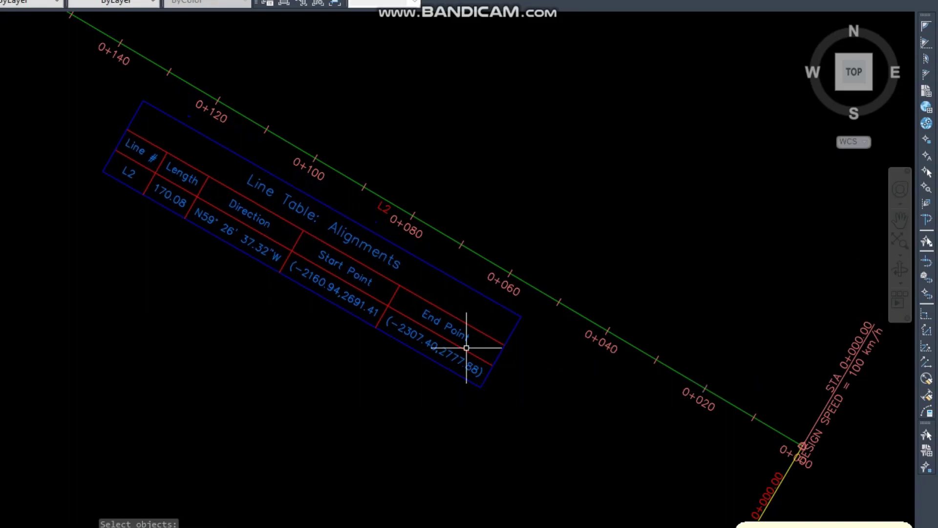
- Move the rotated line table a short distance along the tangent toward the alignment start
{"action": "type", "text": "m"}
{"action": "key", "text": "Return"}
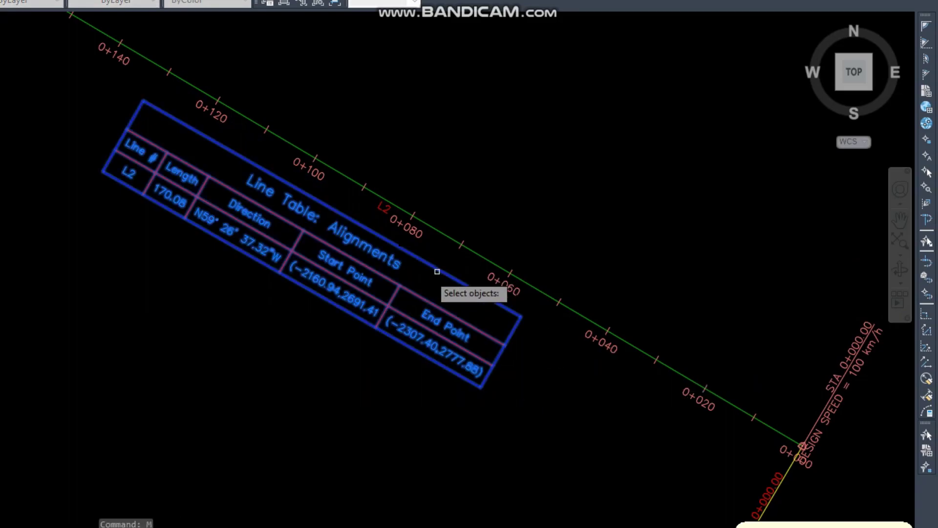
{"action": "left_click", "coordinate": [437, 271]}
{"action": "key", "text": "Return"}
{"action": "left_click", "coordinate": [250, 283]}
{"action": "left_click", "coordinate": [282, 314]}
{"action": "key", "text": "Return"}
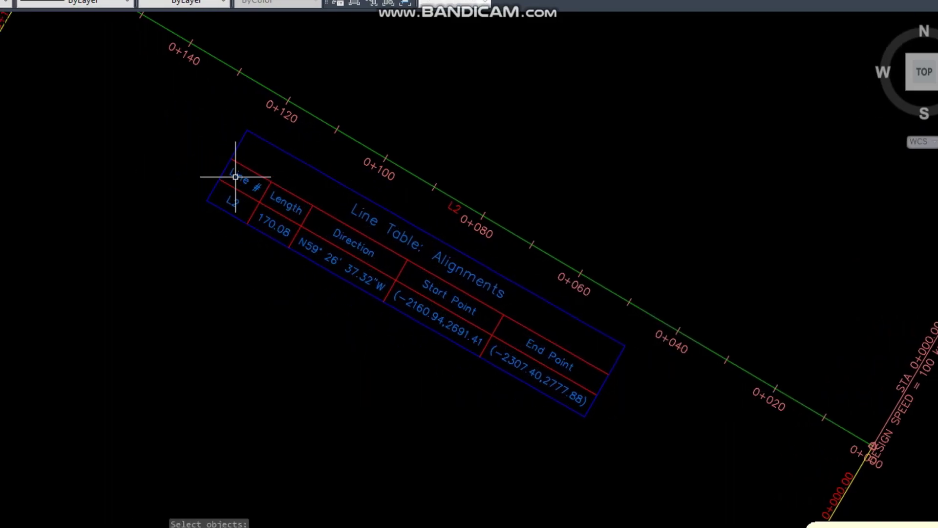
- Examine the line table's length, direction, start point and end point columns against the tangent's tag on the alignment
{"action": "scroll", "coordinate": [236, 177], "scroll_direction": "up", "scroll_amount": 3}
{"action": "scroll", "coordinate": [246, 240], "scroll_direction": "down", "scroll_amount": 3}
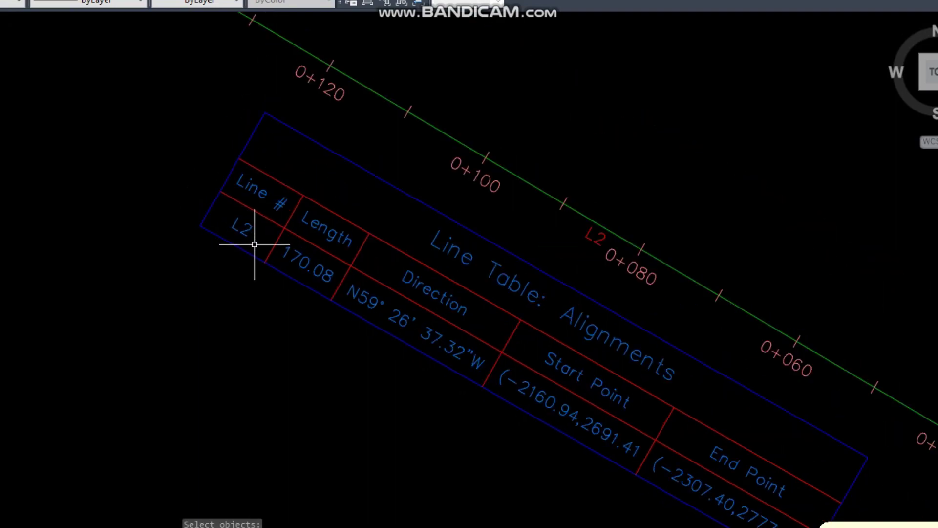
{"action": "scroll", "coordinate": [596, 216], "scroll_direction": "up", "scroll_amount": 3}
{"action": "scroll", "coordinate": [618, 279], "scroll_direction": "down", "scroll_amount": 6}
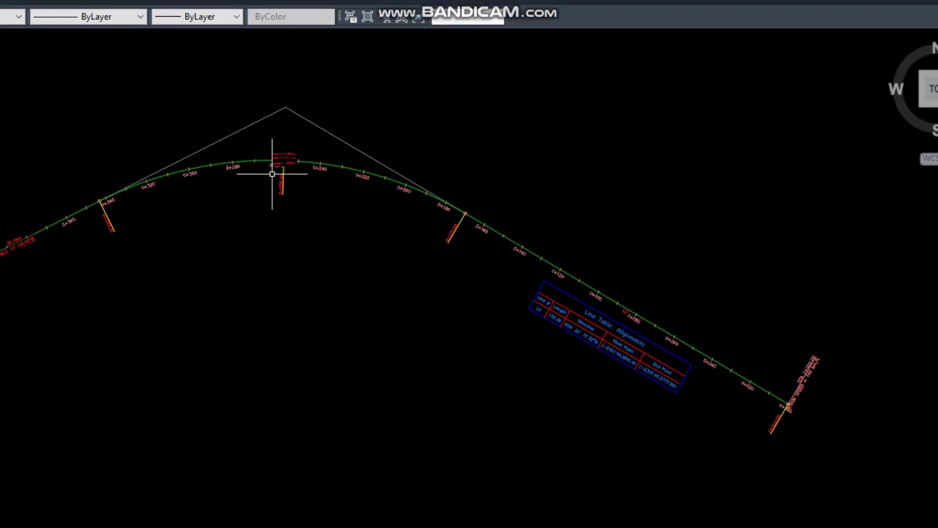
{"action": "scroll", "coordinate": [660, 328], "scroll_direction": "up", "scroll_amount": 4}
{"action": "scroll", "coordinate": [417, 349], "scroll_direction": "up", "scroll_amount": 2}
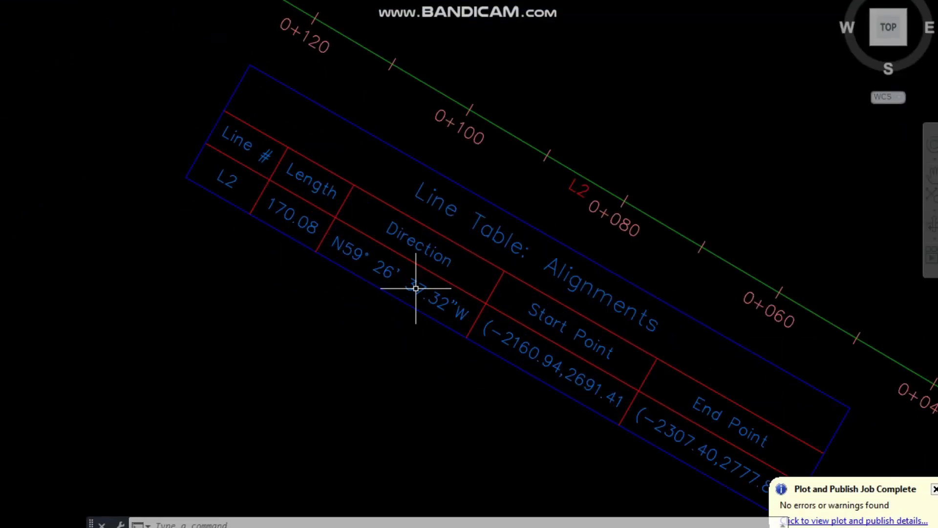
{"action": "middle_click_drag", "start_coordinate": [314, 216], "coordinate": [200, 118]}
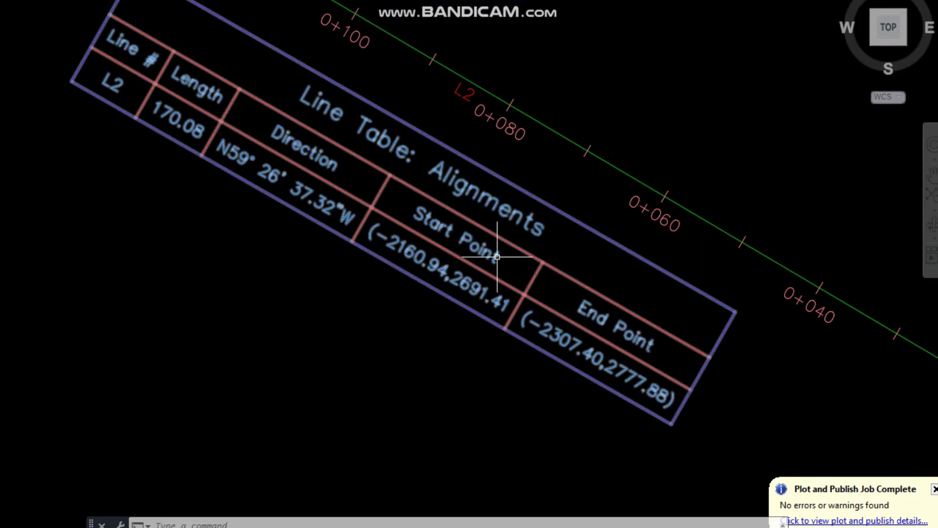
{"action": "scroll", "coordinate": [542, 357], "scroll_direction": "down", "scroll_amount": 2}
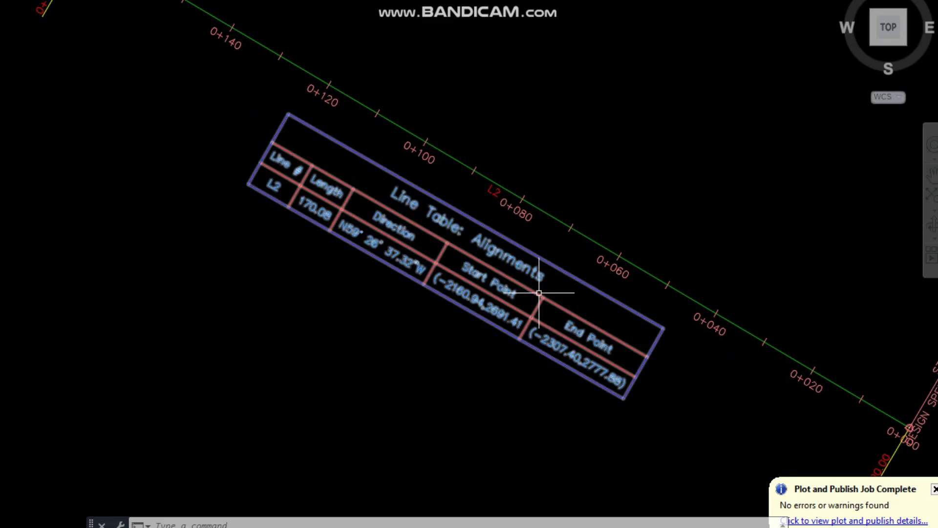
- Start a curve table for the alignment and select the curve's segment label near station 0+260, converting its style to tag mode
{"action": "scroll", "coordinate": [538, 292], "scroll_direction": "down", "scroll_amount": 3}
{"action": "scroll", "coordinate": [383, 274], "scroll_direction": "up", "scroll_amount": 5}
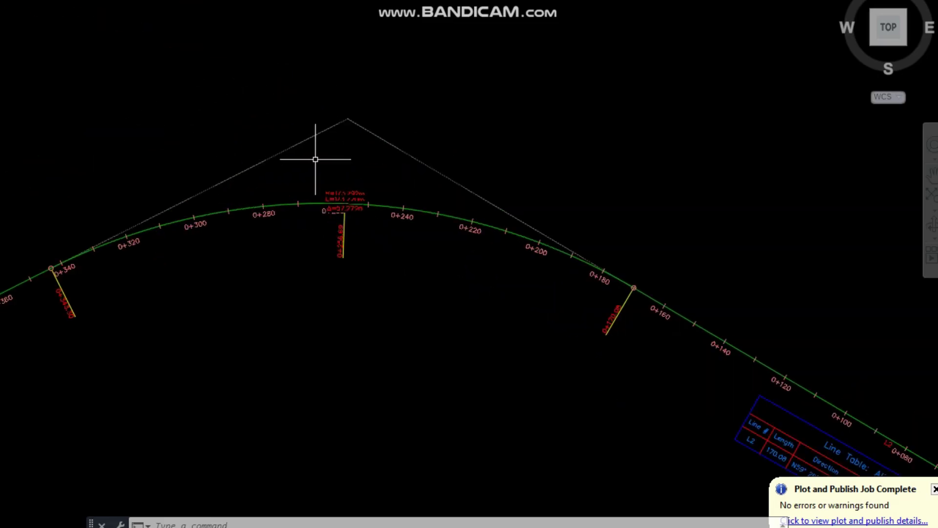
{"action": "middle_click_drag", "start_coordinate": [300, 220], "coordinate": [373, 171]}
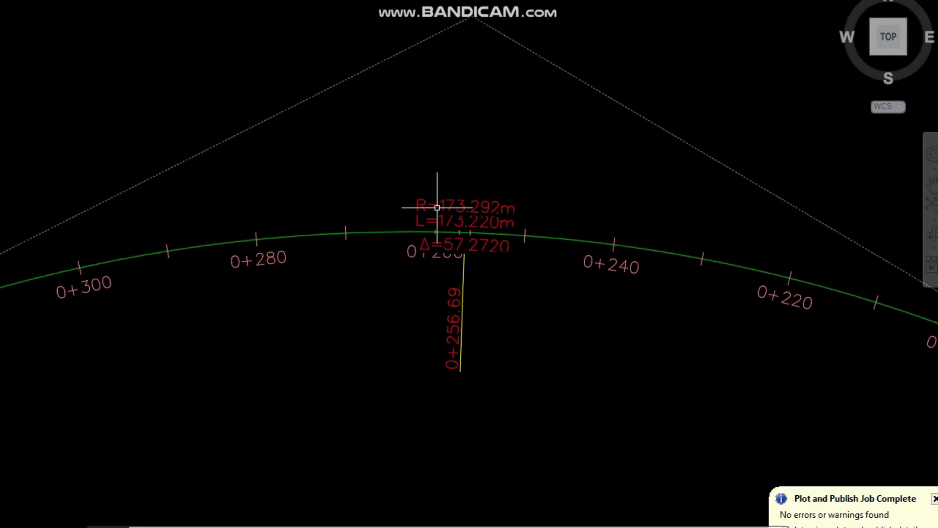
{"action": "scroll", "coordinate": [415, 176], "scroll_direction": "down", "scroll_amount": 2}
{"action": "left_click", "coordinate": [503, 218]}
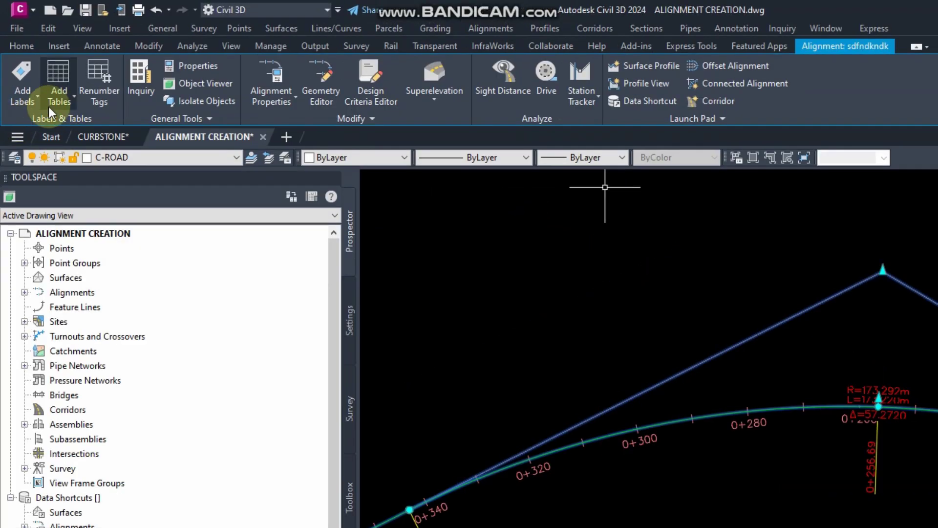
{"action": "left_click", "coordinate": [59, 100]}
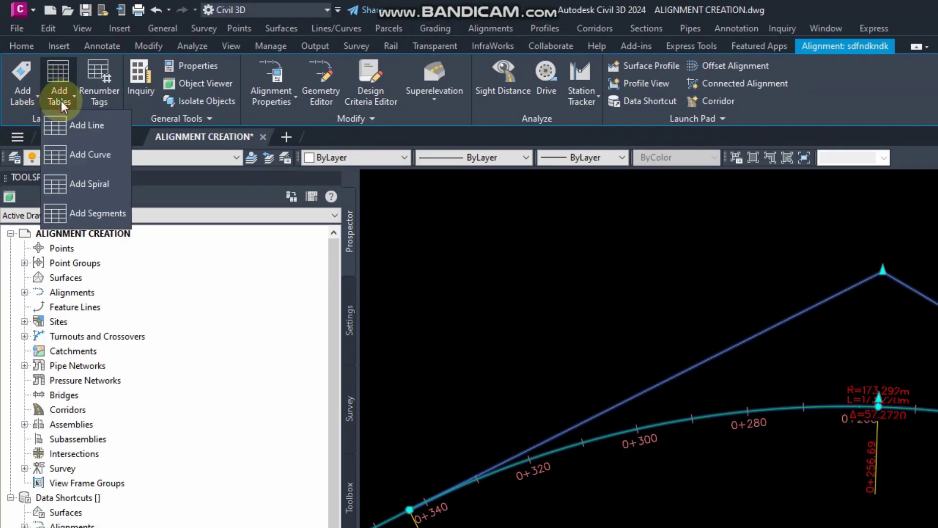
{"action": "left_click", "coordinate": [92, 161]}
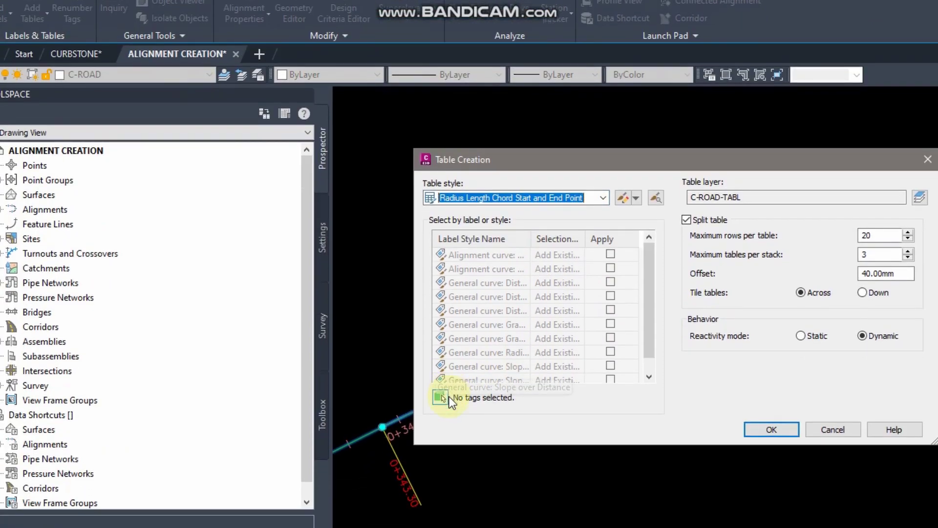
{"action": "left_click", "coordinate": [439, 477]}
{"action": "left_click", "coordinate": [851, 313]}
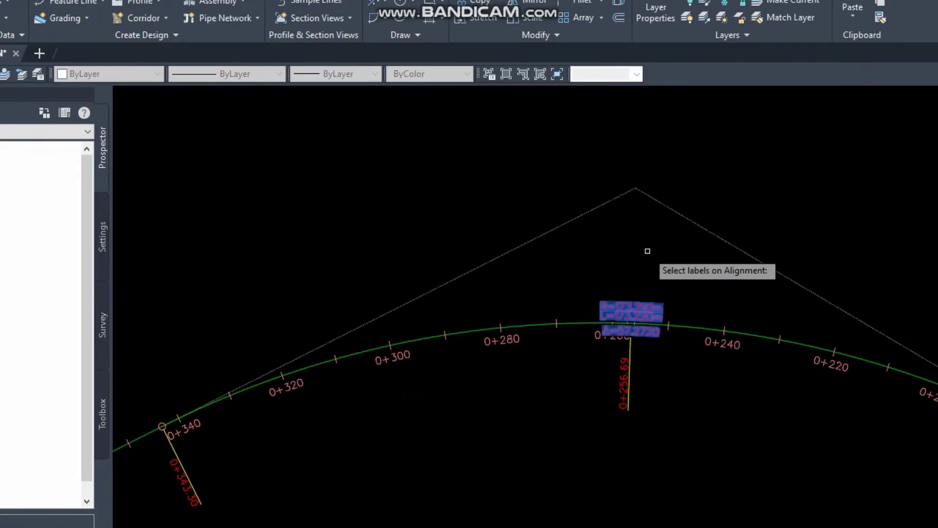
{"action": "right_click", "coordinate": [867, 250]}
{"action": "left_click", "coordinate": [459, 285]}
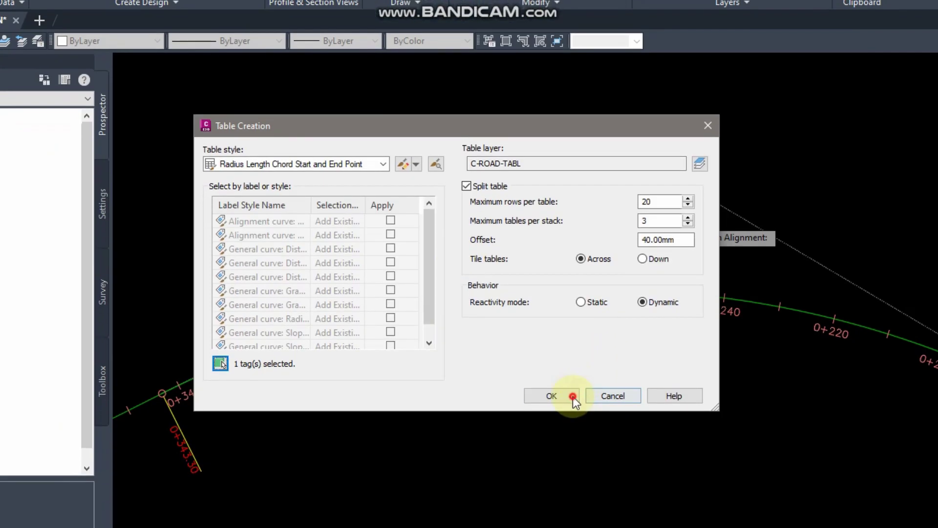
- Accept the curve table settings and place the table above the curve, across its tangent extension lines
{"action": "left_click", "coordinate": [573, 396]}
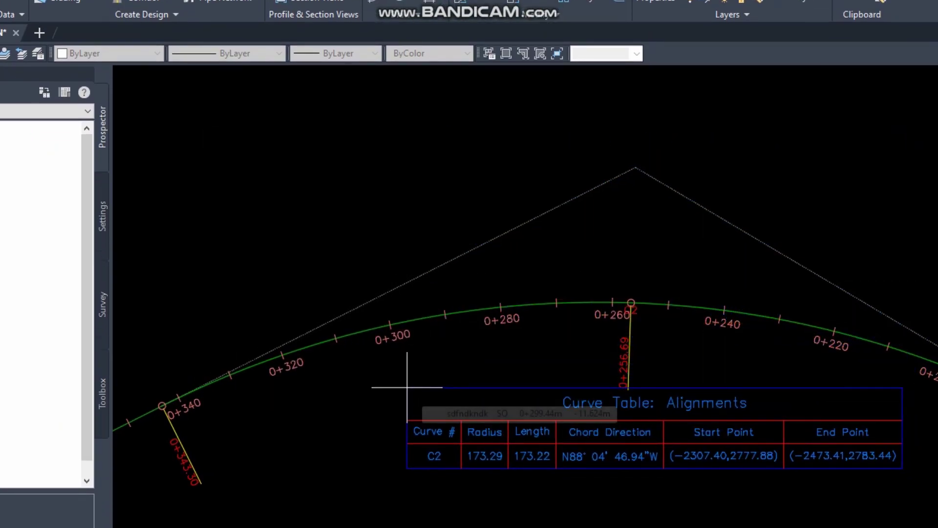
{"action": "left_click", "coordinate": [401, 182]}
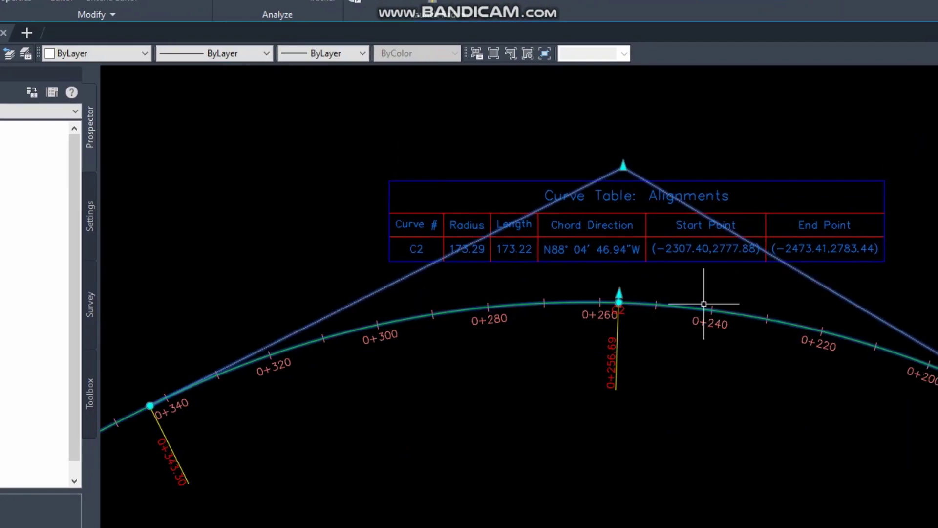
{"action": "key", "text": "Escape"}
- Open the curve table's style for editing and add a new column after End Point in its data structure
{"action": "scroll", "coordinate": [481, 263], "scroll_direction": "up", "scroll_amount": 2}
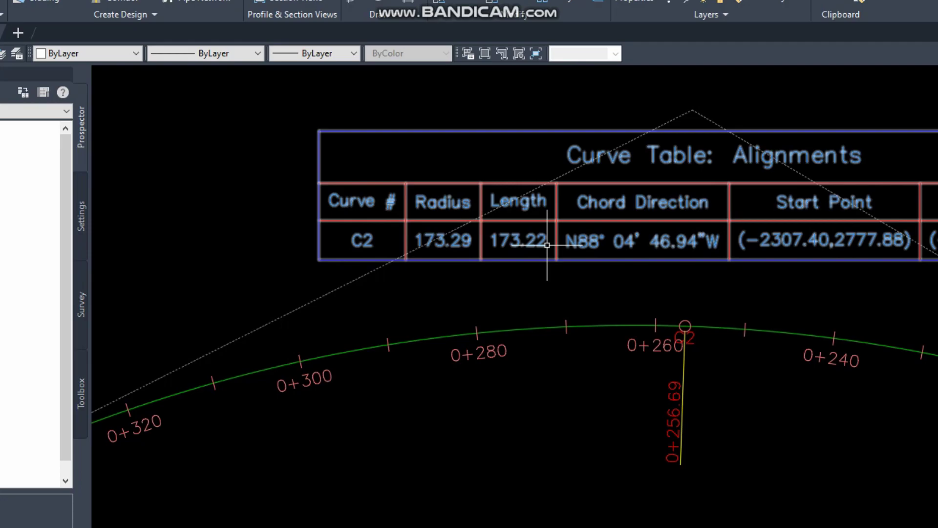
{"action": "middle_click_drag", "start_coordinate": [632, 246], "coordinate": [424, 236]}
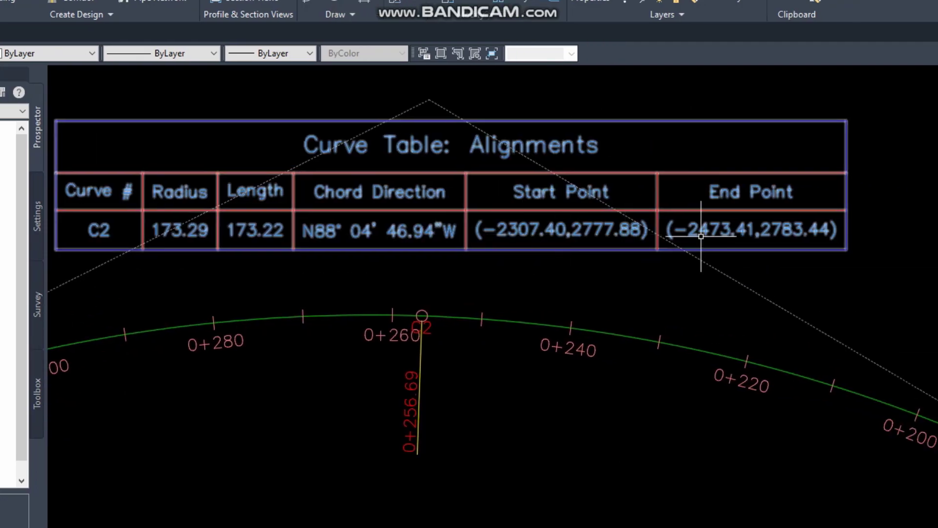
{"action": "right_click", "coordinate": [435, 122]}
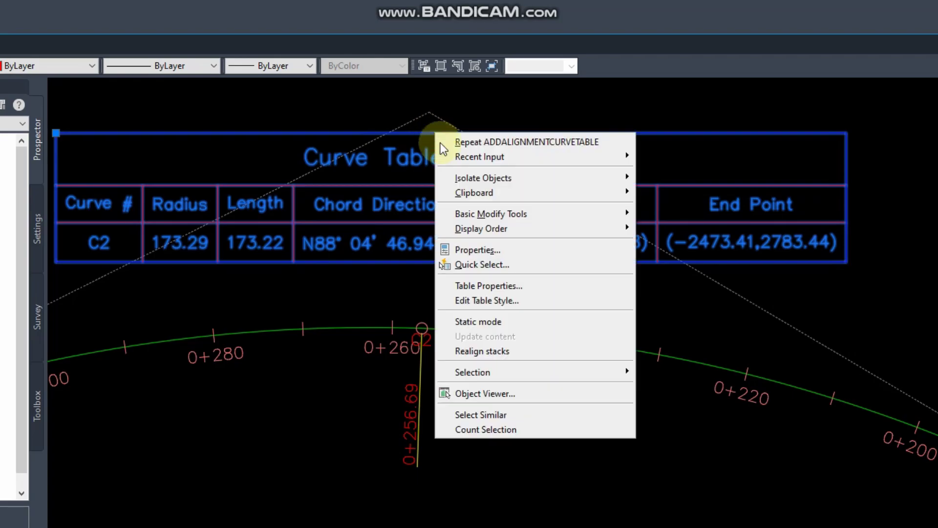
{"action": "left_click", "coordinate": [499, 300]}
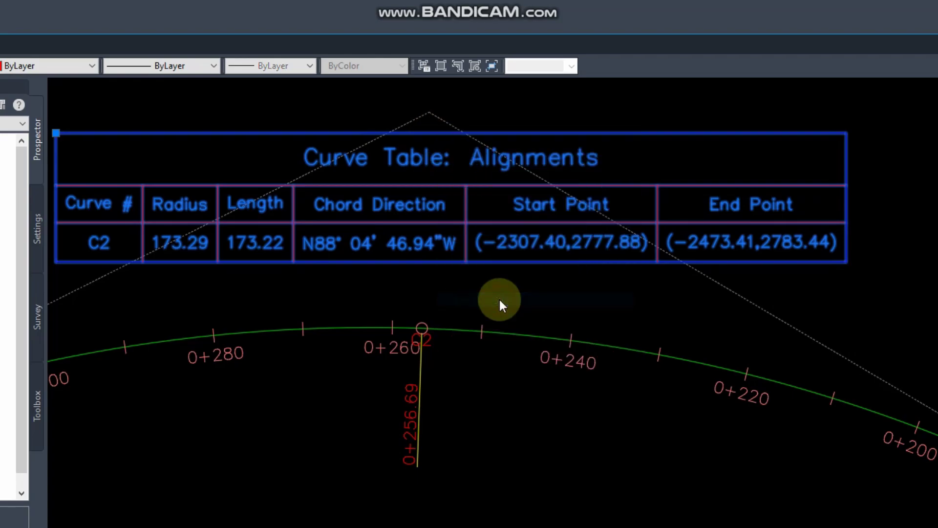
{"action": "left_click", "coordinate": [232, 147]}
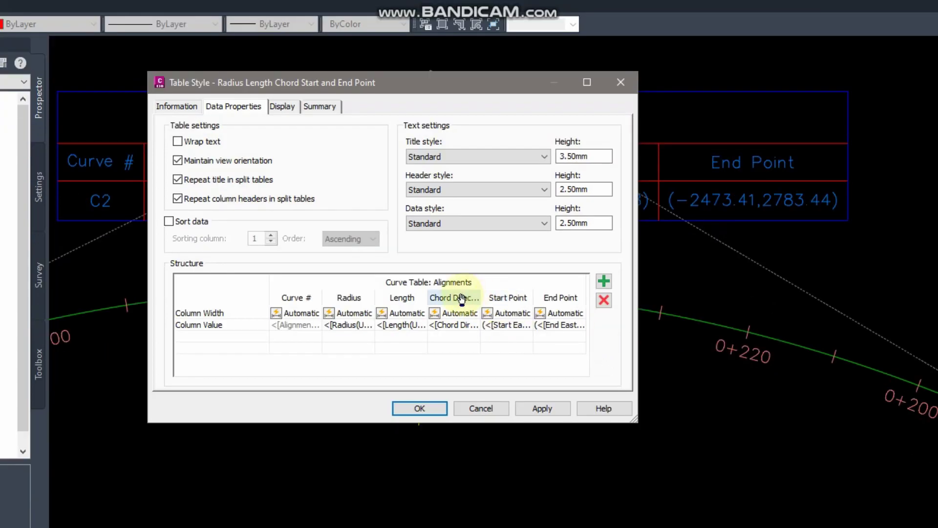
{"action": "left_click", "coordinate": [567, 297]}
{"action": "left_click", "coordinate": [604, 281]}
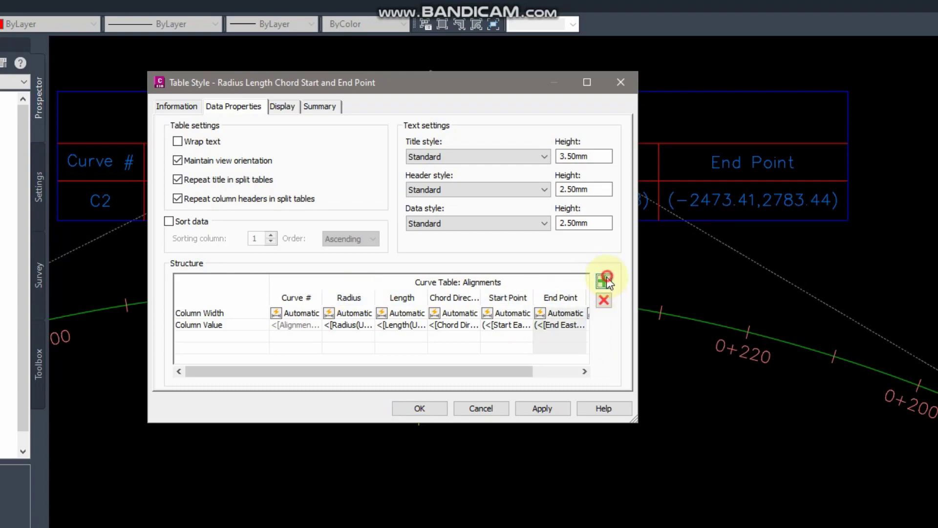
{"action": "left_click_drag", "start_coordinate": [522, 369], "coordinate": [591, 373]}
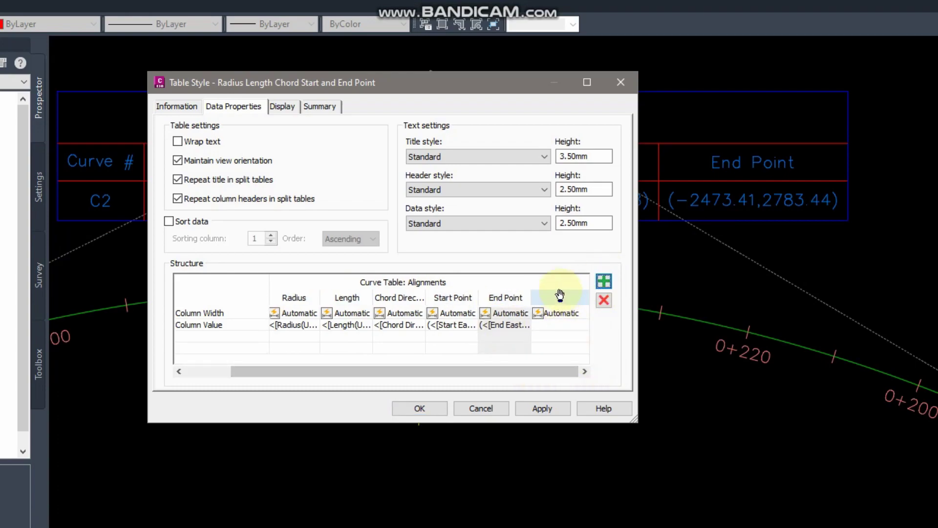
- Fill the new column's value with the Length property in meters at 0.001 precision and accept the column contents
{"action": "left_click", "coordinate": [565, 313]}
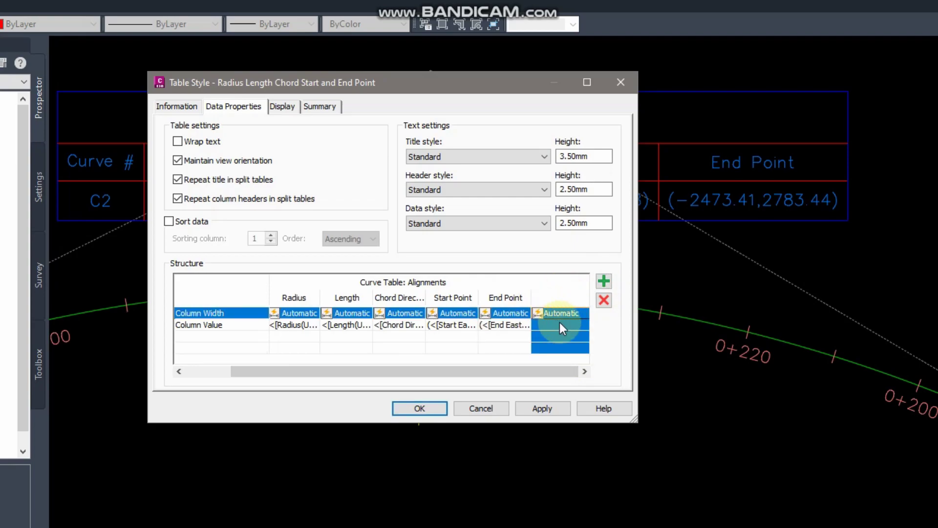
{"action": "left_click", "coordinate": [560, 325]}
{"action": "double_click", "coordinate": [554, 326]}
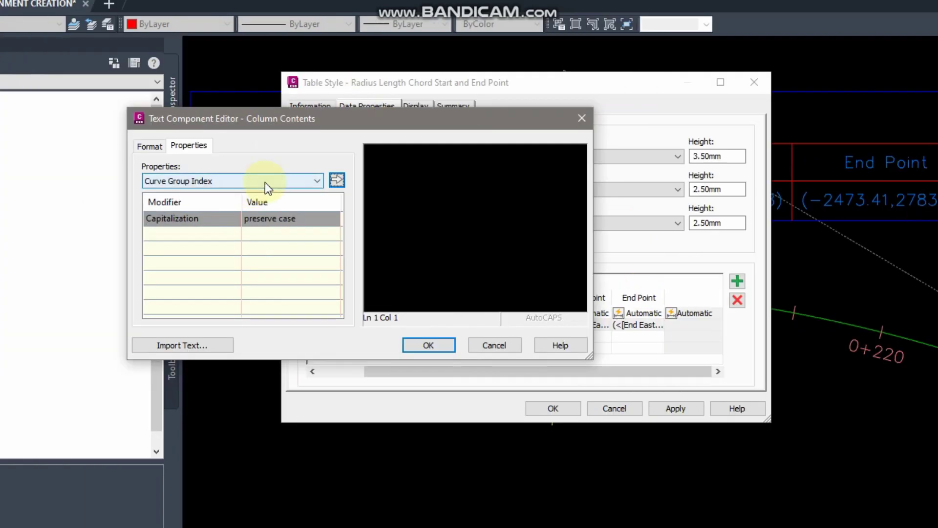
{"action": "left_click", "coordinate": [271, 182]}
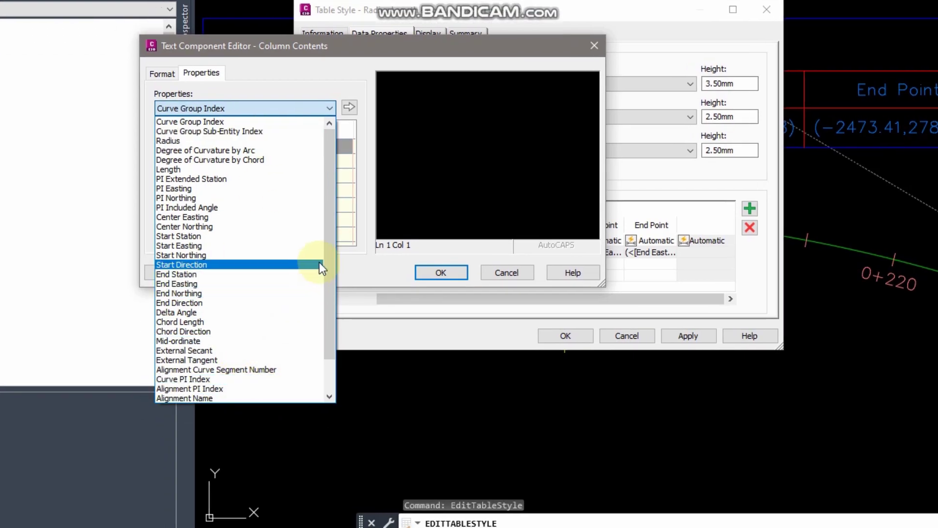
{"action": "left_click_drag", "start_coordinate": [332, 250], "coordinate": [331, 301]}
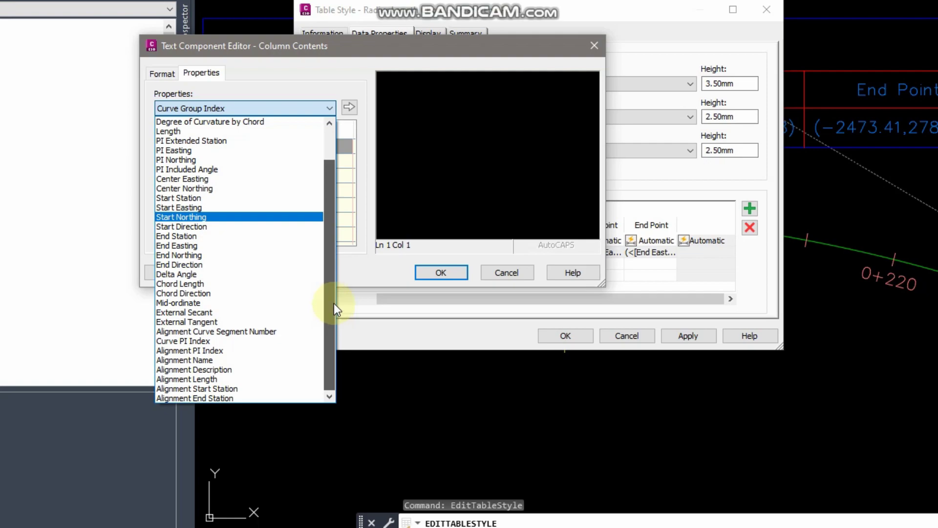
{"action": "left_click_drag", "start_coordinate": [334, 303], "coordinate": [327, 181]}
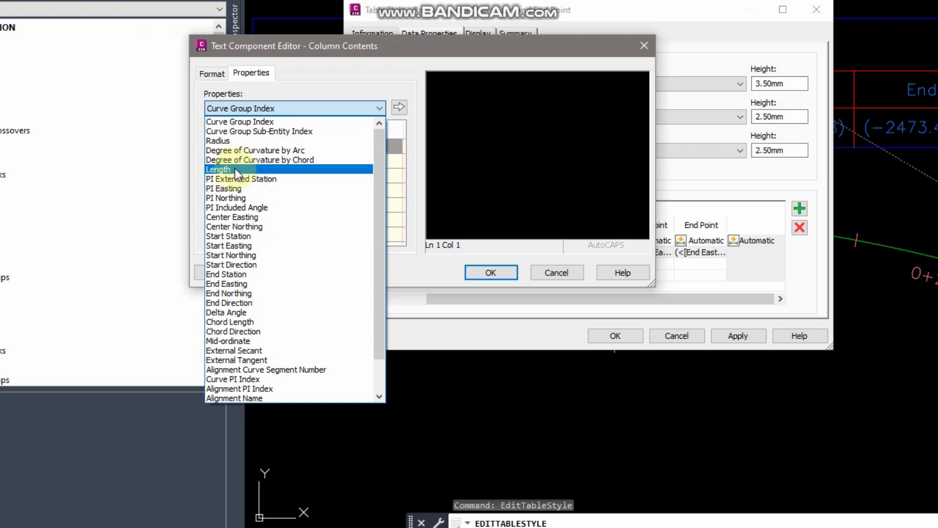
{"action": "left_click", "coordinate": [234, 170]}
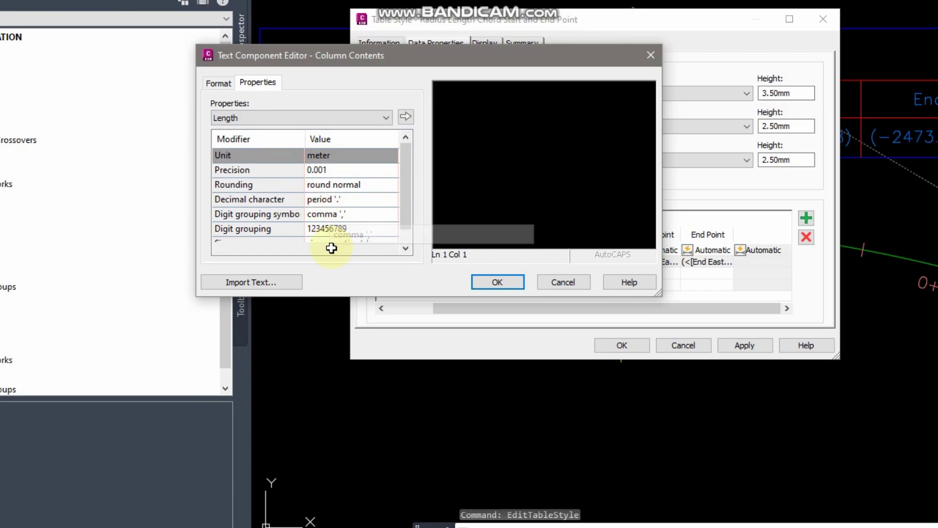
{"action": "left_click", "coordinate": [332, 171]}
{"action": "left_click", "coordinate": [341, 171]}
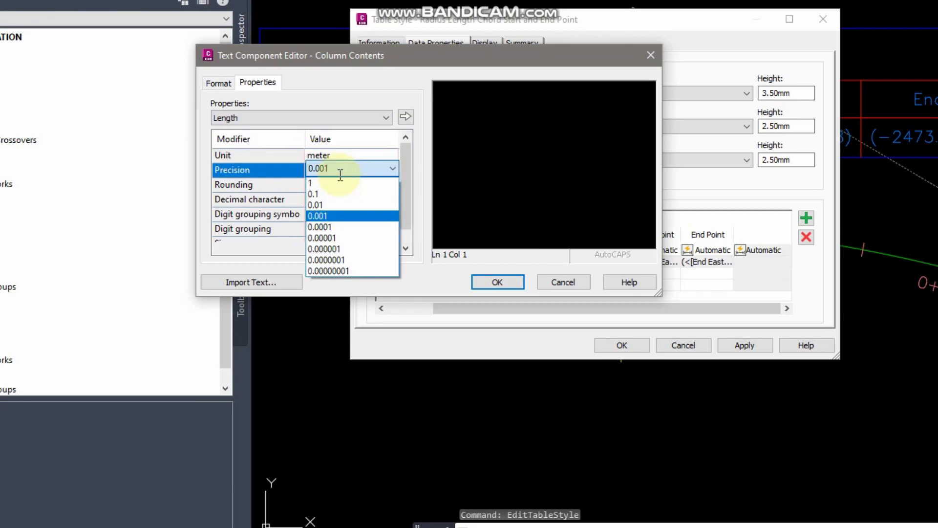
{"action": "left_click", "coordinate": [321, 168]}
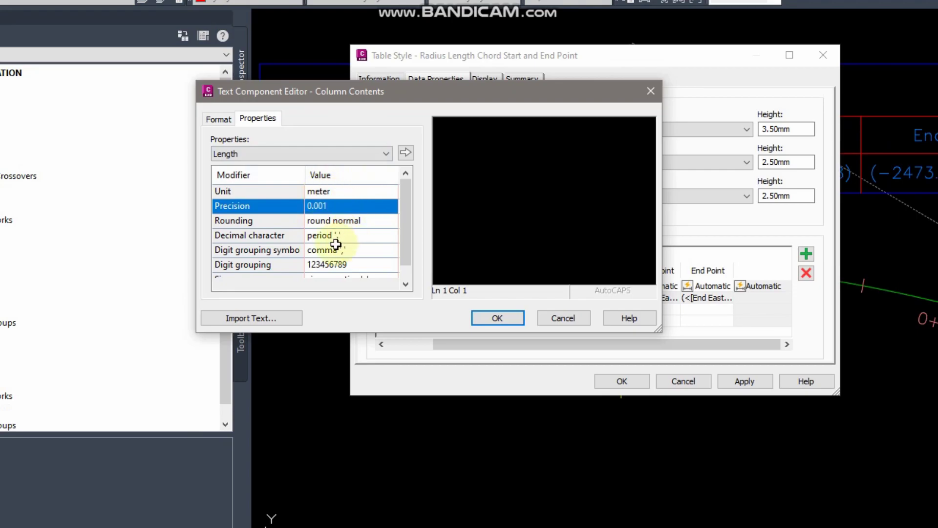
{"action": "left_click", "coordinate": [403, 155]}
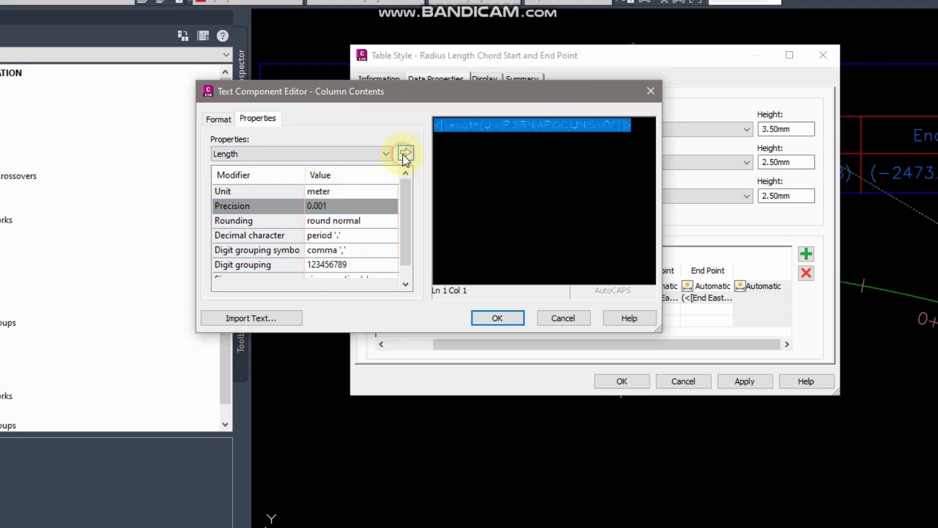
{"action": "left_click", "coordinate": [490, 318]}
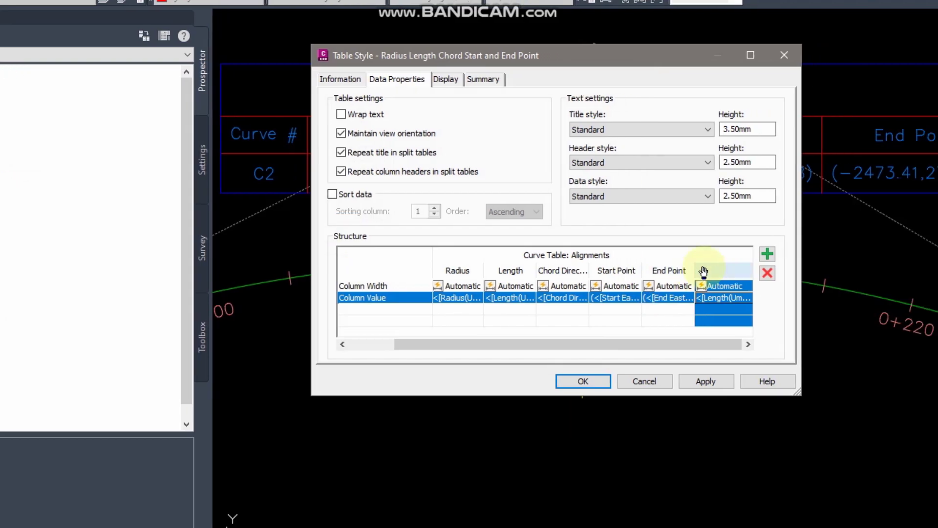
- Name the new column's header "Length (m)", apply the curve table style changes and accept them
{"action": "left_click", "coordinate": [760, 270]}
{"action": "double_click", "coordinate": [707, 269]}
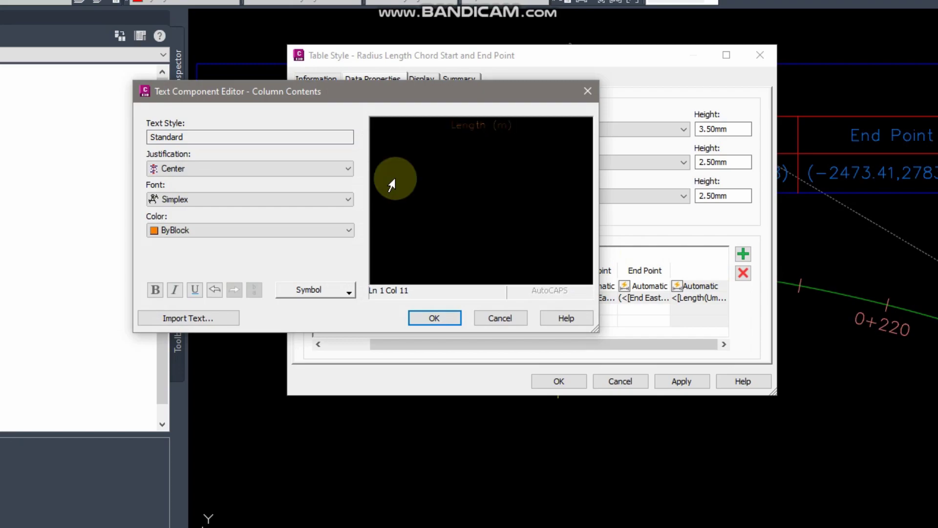
{"action": "left_click", "coordinate": [439, 320]}
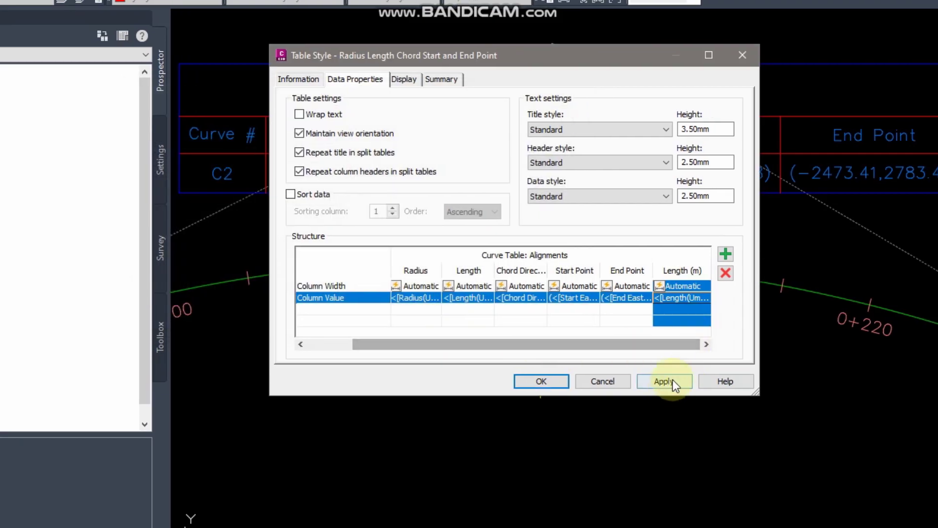
{"action": "left_click", "coordinate": [674, 381]}
{"action": "left_click", "coordinate": [559, 383]}
- Select the alignment near its western curve and start adding a segments table for it
{"action": "scroll", "coordinate": [674, 270], "scroll_direction": "down", "scroll_amount": 2}
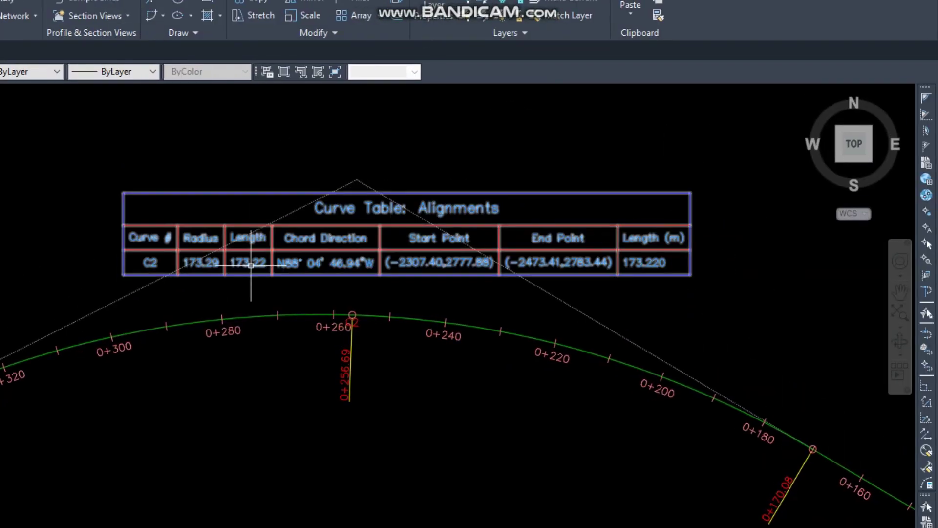
{"action": "scroll", "coordinate": [378, 321], "scroll_direction": "down", "scroll_amount": 2}
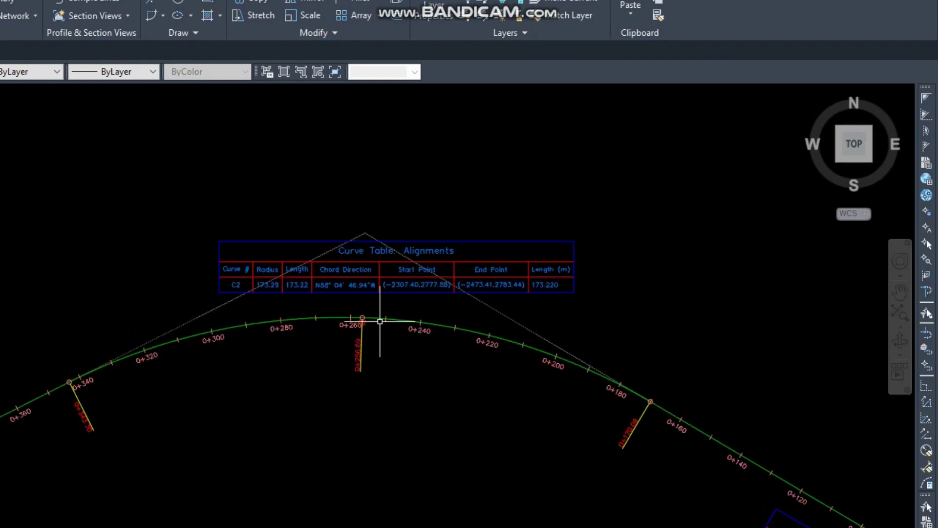
{"action": "scroll", "coordinate": [478, 287], "scroll_direction": "down", "scroll_amount": 3}
{"action": "scroll", "coordinate": [450, 299], "scroll_direction": "down", "scroll_amount": 1}
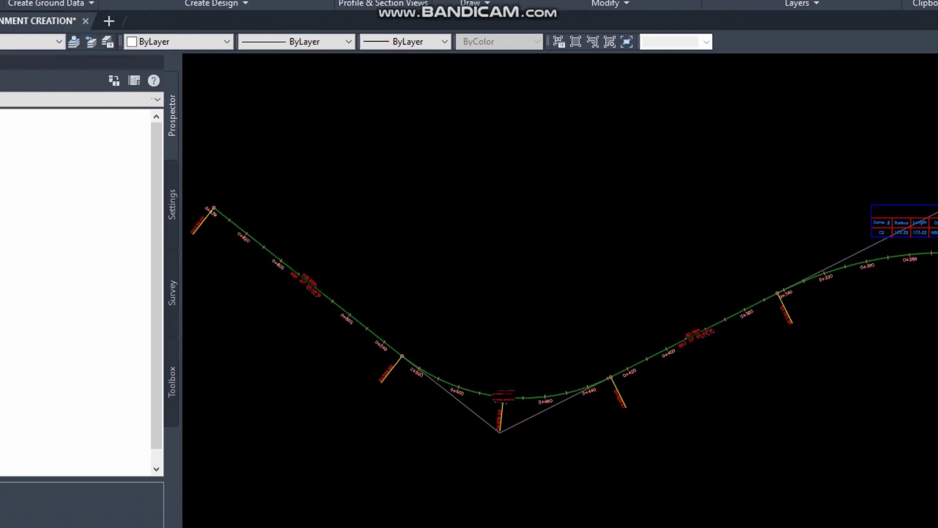
{"action": "scroll", "coordinate": [447, 329], "scroll_direction": "down", "scroll_amount": 2}
{"action": "scroll", "coordinate": [564, 340], "scroll_direction": "up", "scroll_amount": 2}
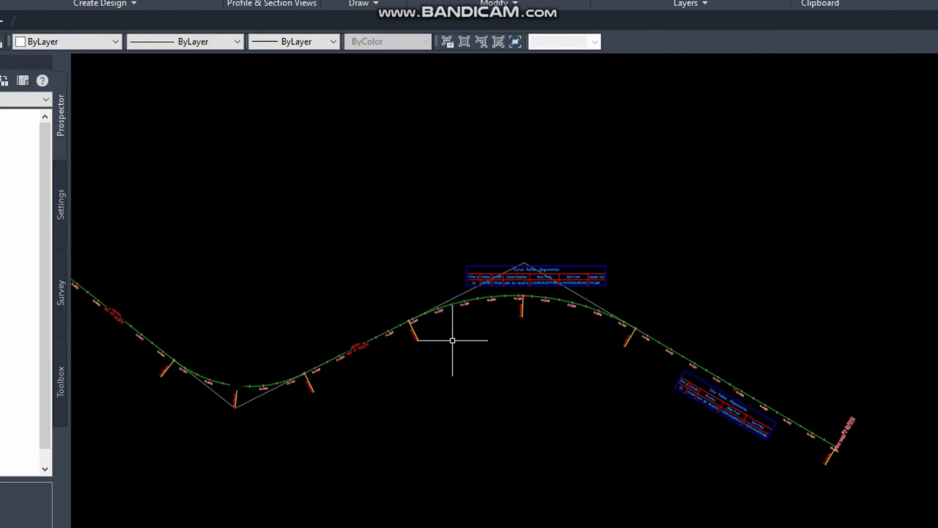
{"action": "middle_click_drag", "start_coordinate": [453, 340], "coordinate": [519, 318]}
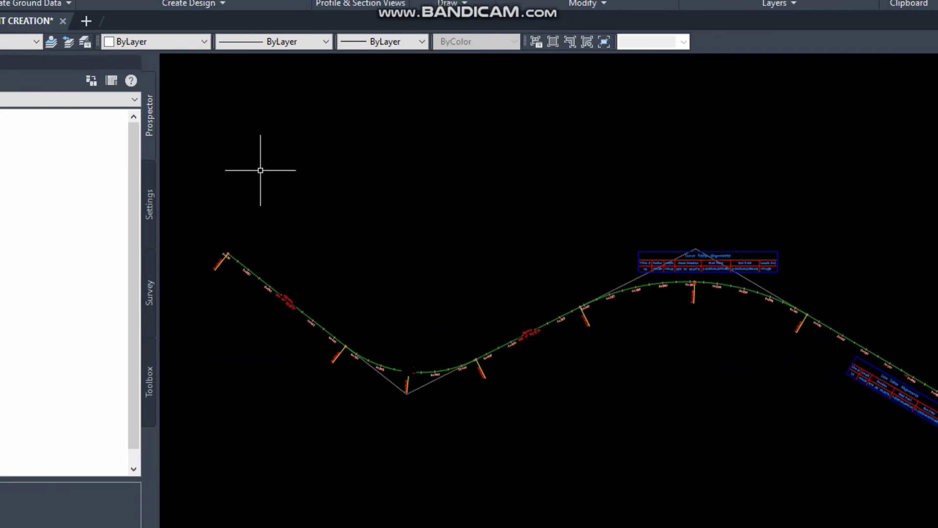
{"action": "scroll", "coordinate": [267, 361], "scroll_direction": "up", "scroll_amount": 3}
{"action": "left_click", "coordinate": [460, 378]}
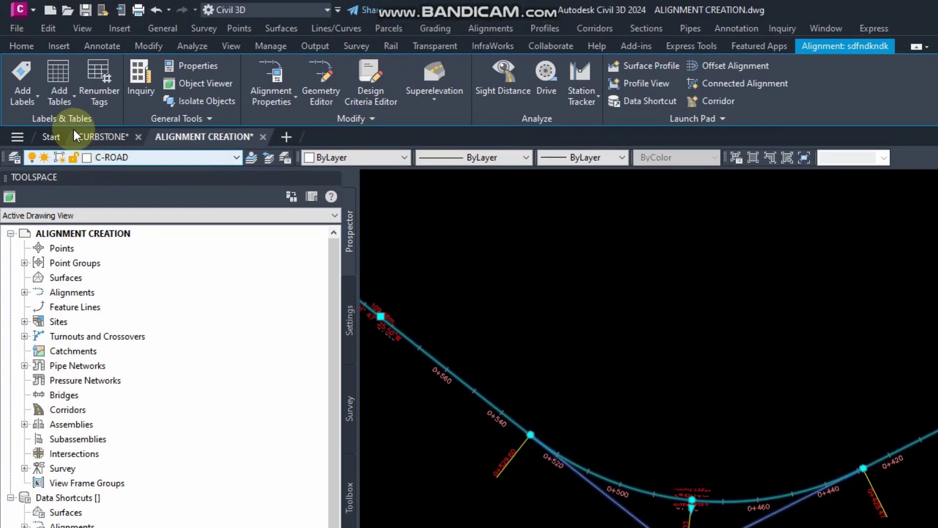
{"action": "left_click", "coordinate": [59, 71]}
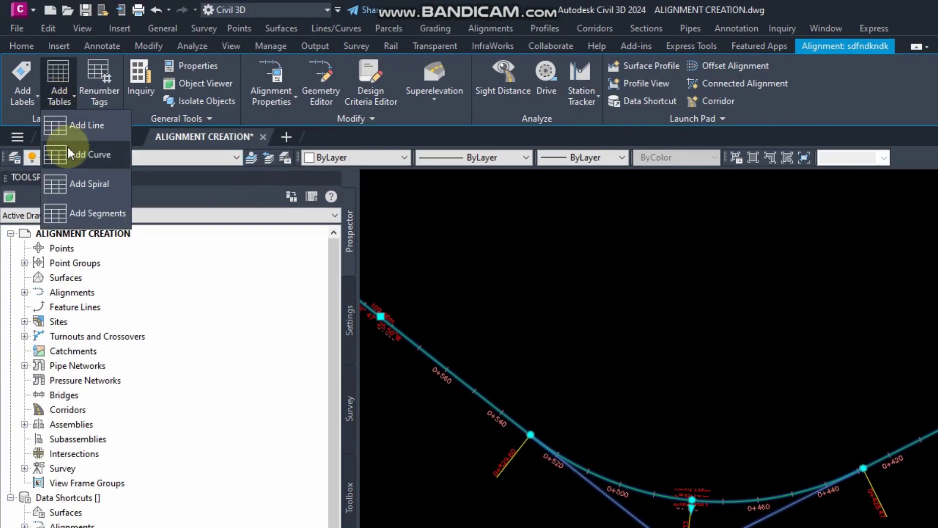
{"action": "left_click", "coordinate": [163, 200]}
{"action": "left_click", "coordinate": [71, 98]}
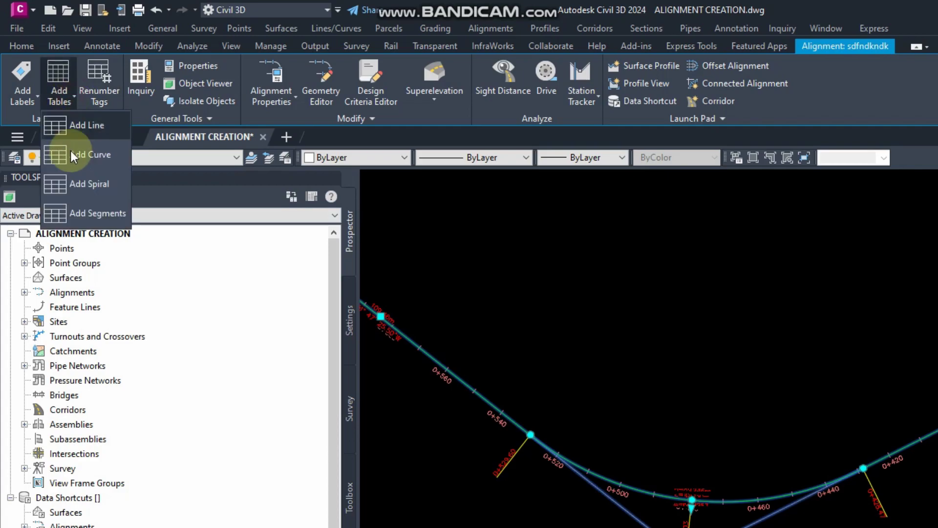
{"action": "left_click", "coordinate": [97, 213]}
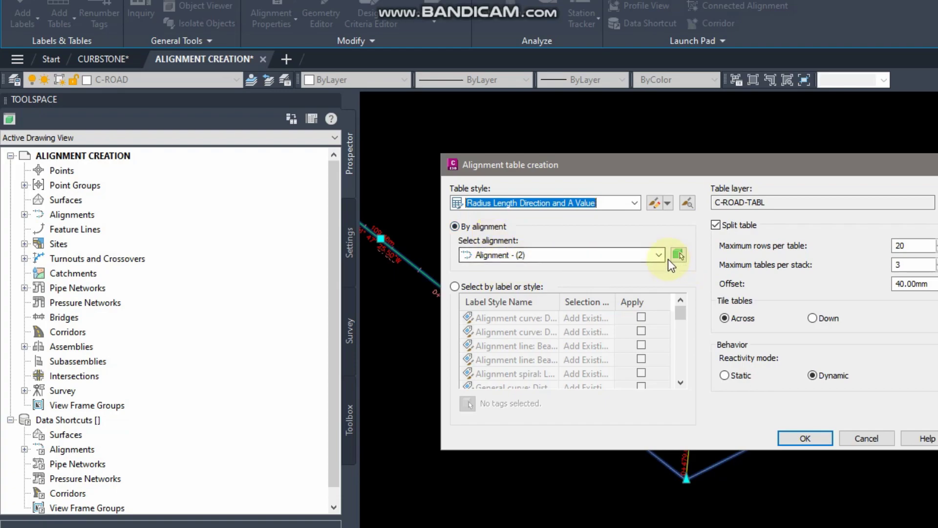
- Set the segments table's source alignment to sdfndkndk by picking it in the drawing
{"action": "left_click", "coordinate": [663, 256]}
{"action": "left_click", "coordinate": [661, 256]}
{"action": "left_click", "coordinate": [661, 257]}
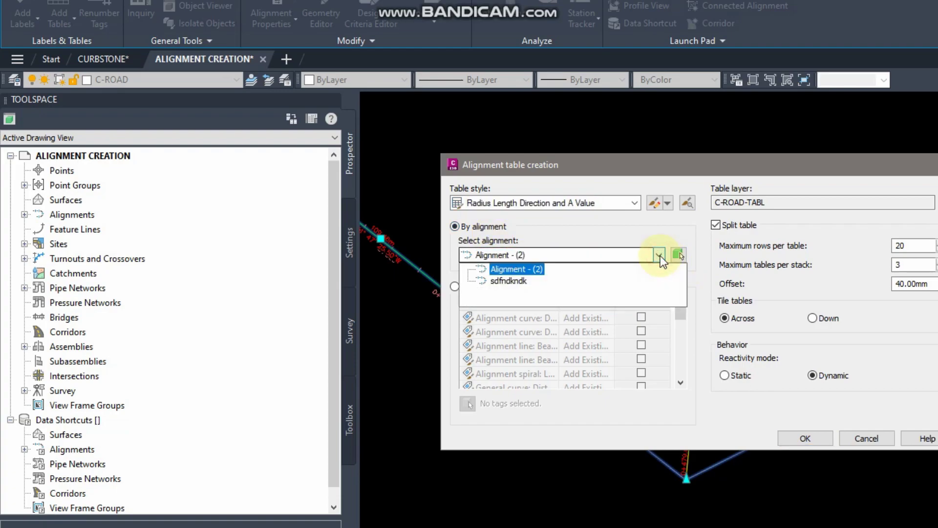
{"action": "left_click", "coordinate": [677, 255]}
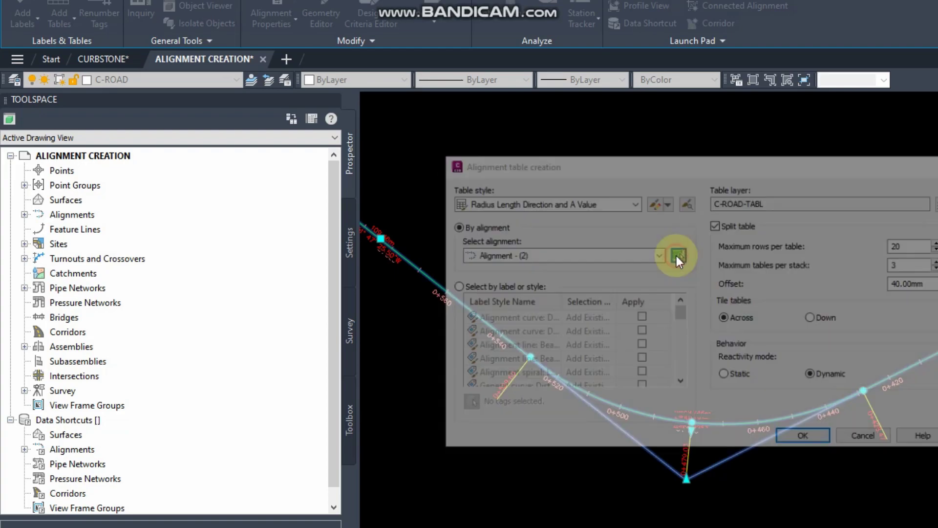
{"action": "left_click", "coordinate": [734, 422]}
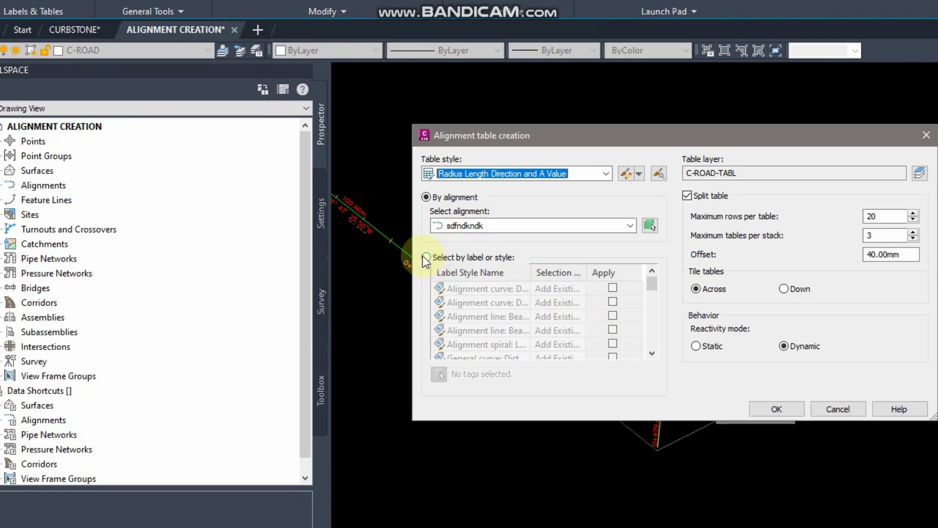
- Build the segments table from the tangent's label between stations 0+380 and 0+400, converting it to a tag, and place it below the tangent
{"action": "left_click", "coordinate": [427, 258]}
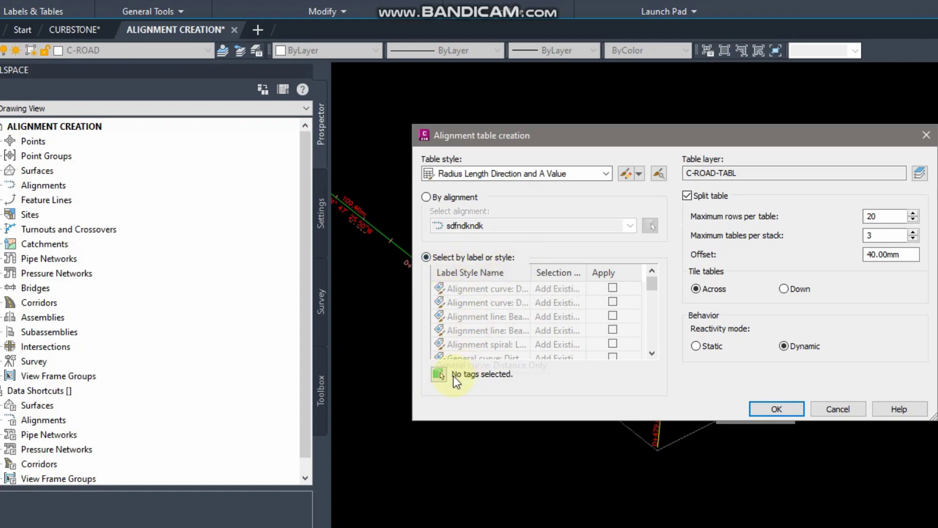
{"action": "left_click", "coordinate": [438, 374]}
{"action": "left_click", "coordinate": [644, 348]}
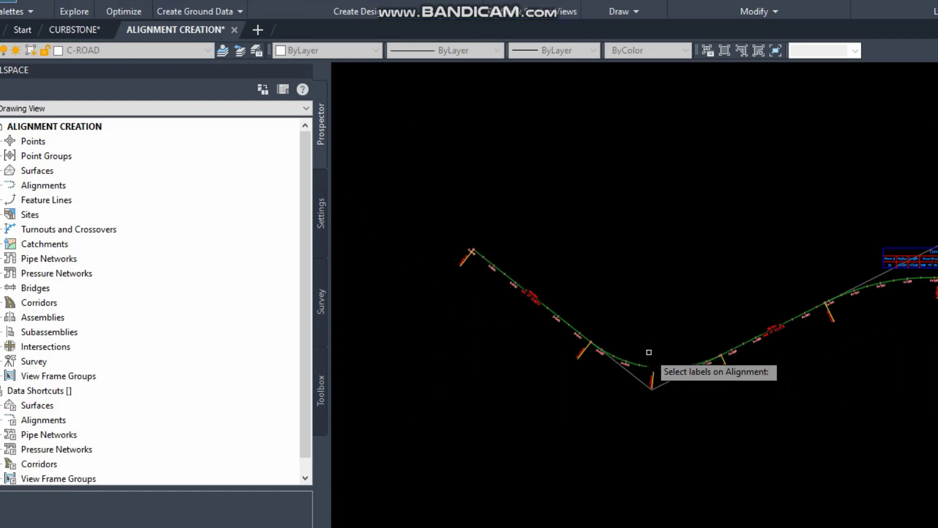
{"action": "scroll", "coordinate": [649, 352], "scroll_direction": "up", "scroll_amount": 4}
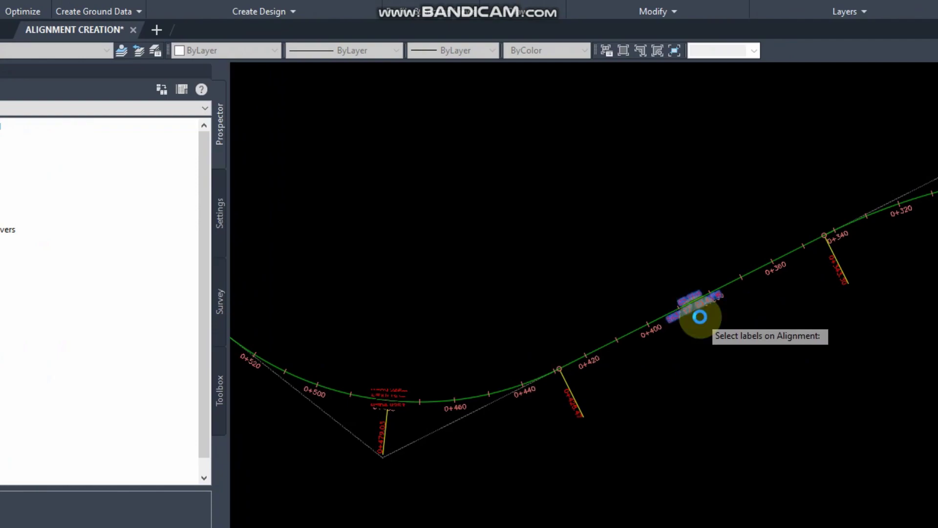
{"action": "left_click", "coordinate": [700, 317]}
{"action": "left_click", "coordinate": [537, 295]}
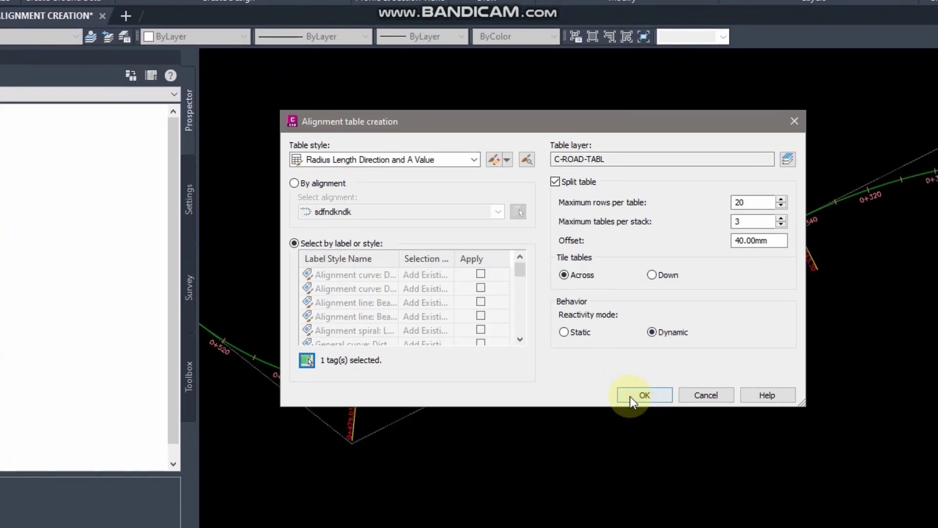
{"action": "left_click", "coordinate": [630, 395]}
{"action": "left_click", "coordinate": [655, 314]}
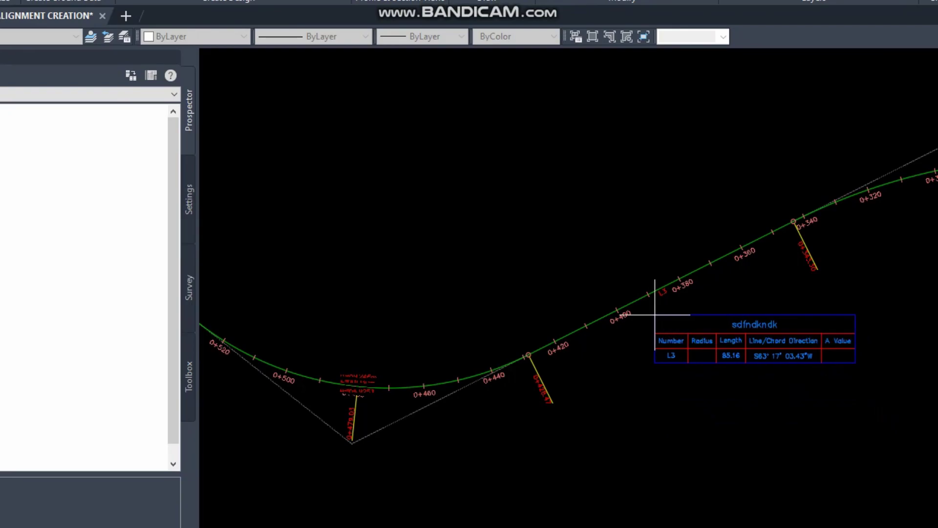
- Rotate the segments table about its upper-right corner so it runs parallel to the tangent
{"action": "scroll", "coordinate": [792, 369], "scroll_direction": "up", "scroll_amount": 4}
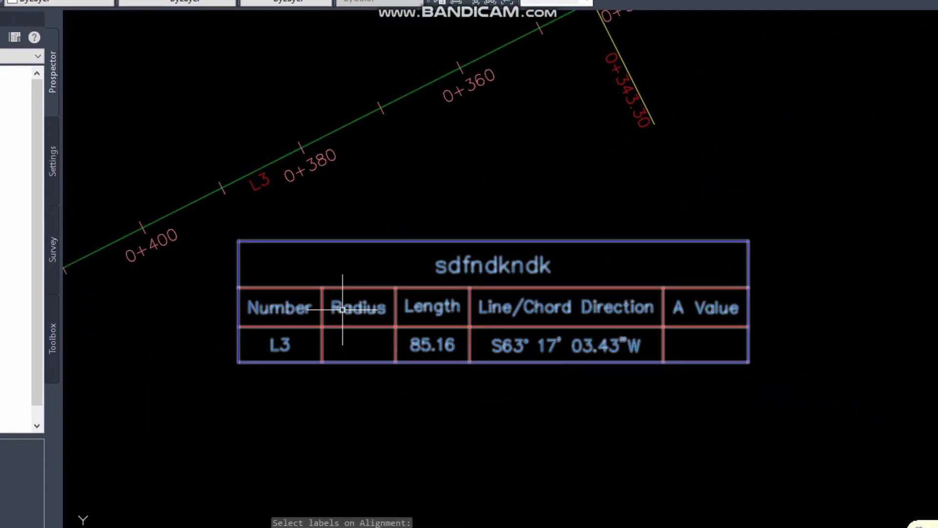
{"action": "type", "text": "ro"}
{"action": "key", "text": "Return"}
{"action": "left_click", "coordinate": [430, 241]}
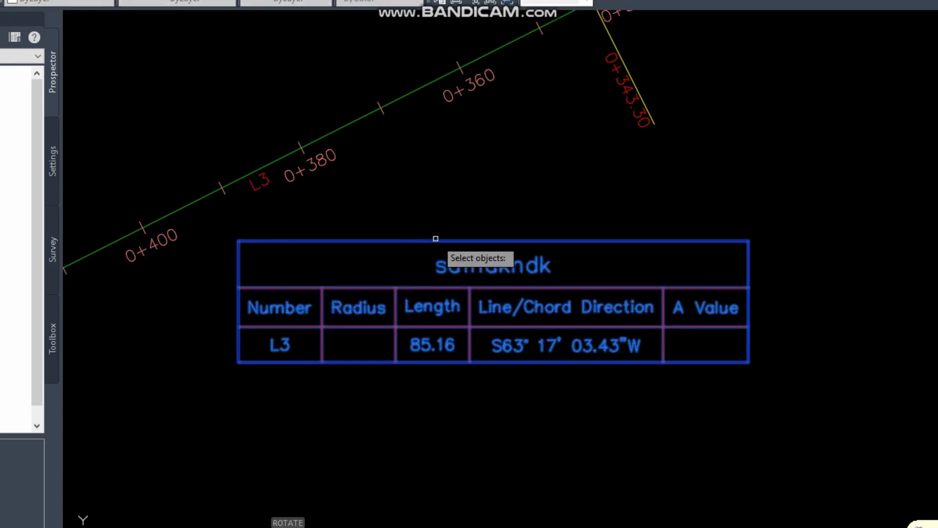
{"action": "key", "text": "Return"}
{"action": "left_click", "coordinate": [749, 241]}
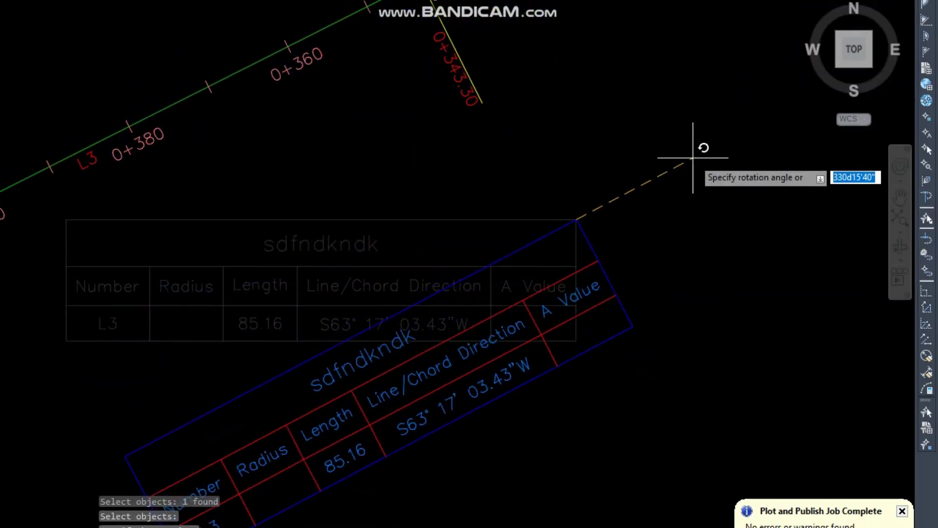
{"action": "left_click", "coordinate": [683, 166]}
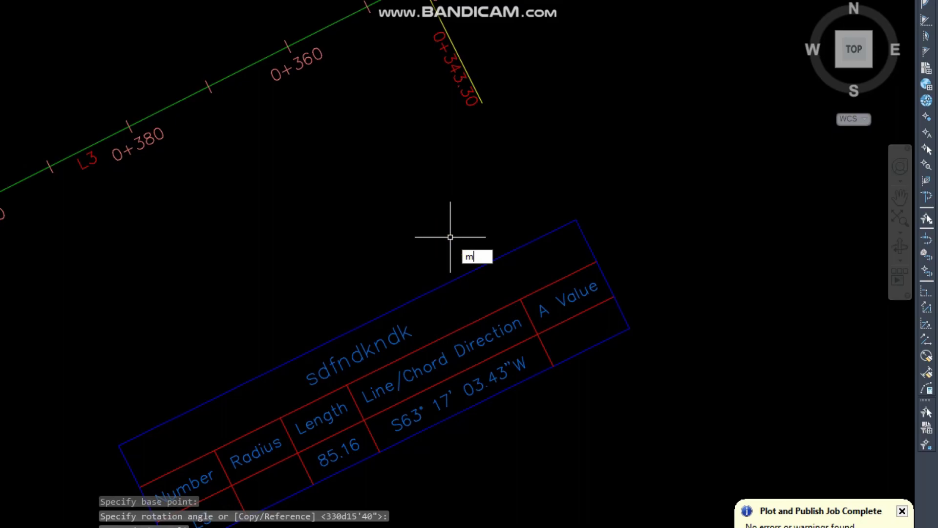
- Move the rotated segments table by its upper-right corner to just below the tangent, beside the 0+343.30 label
{"action": "type", "text": "m"}
{"action": "key", "text": "Return"}
{"action": "left_click", "coordinate": [419, 365]}
{"action": "key", "text": "Return"}
{"action": "left_click", "coordinate": [550, 251]}
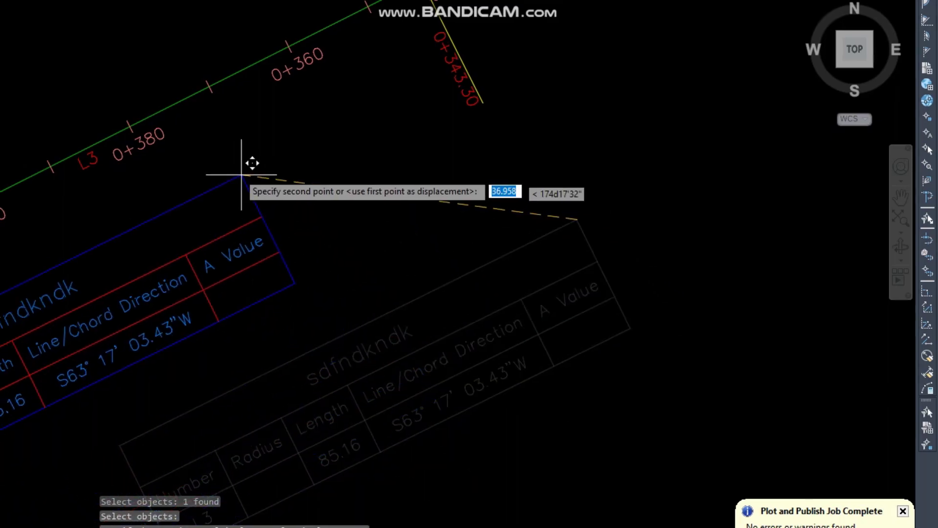
{"action": "left_click", "coordinate": [382, 90]}
{"action": "scroll", "coordinate": [318, 346], "scroll_direction": "down", "scroll_amount": 6}
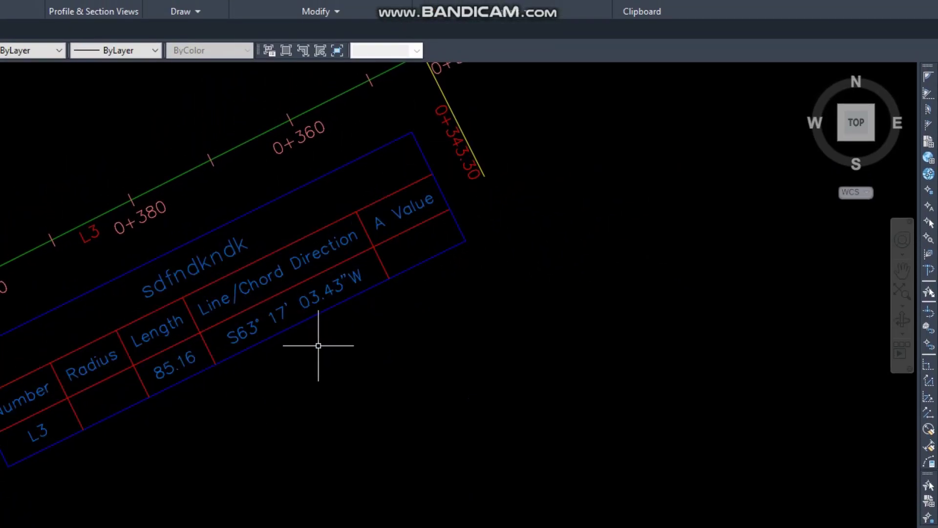
- Examine the placed line table and segments table up close, comparing their columns, and review the whole alignment with its tables
{"action": "scroll", "coordinate": [762, 432], "scroll_direction": "up", "scroll_amount": 3}
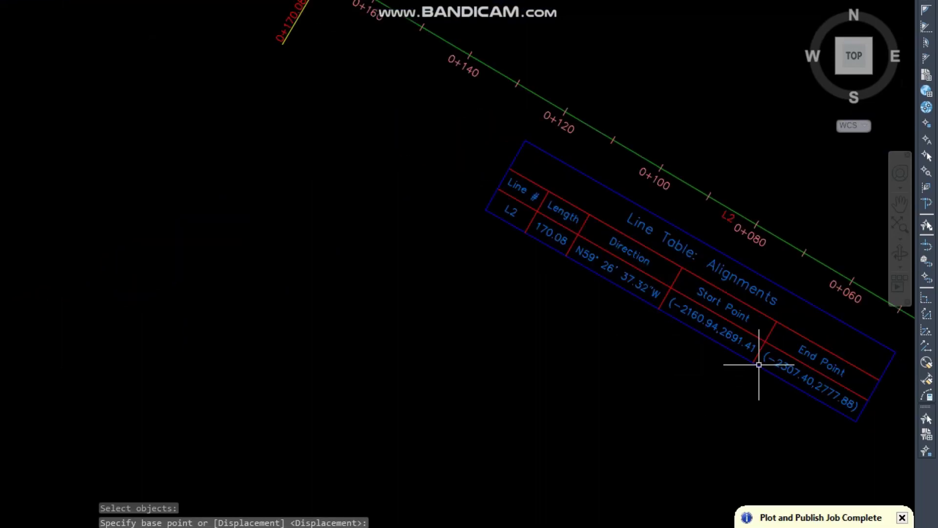
{"action": "scroll", "coordinate": [759, 365], "scroll_direction": "up", "scroll_amount": 2}
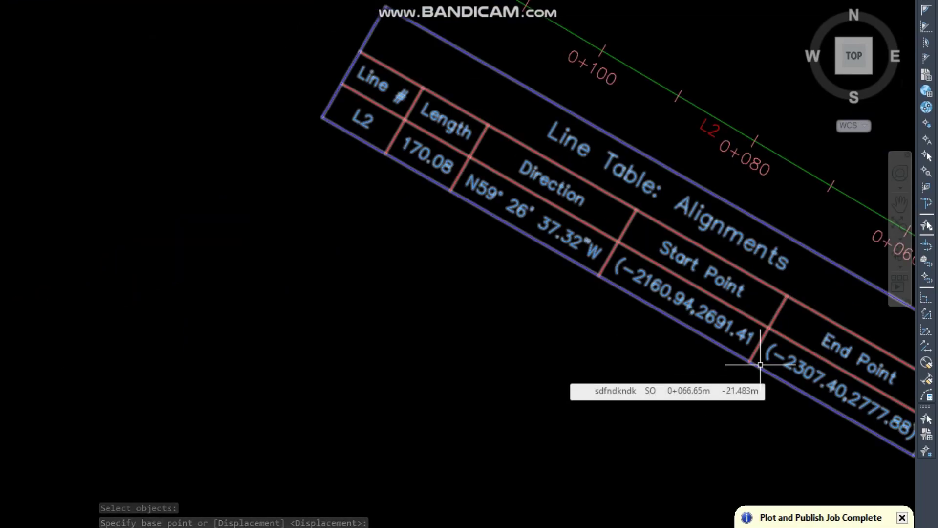
{"action": "scroll", "coordinate": [755, 370], "scroll_direction": "down", "scroll_amount": 4}
{"action": "middle_click_drag", "start_coordinate": [254, 306], "coordinate": [382, 254]}
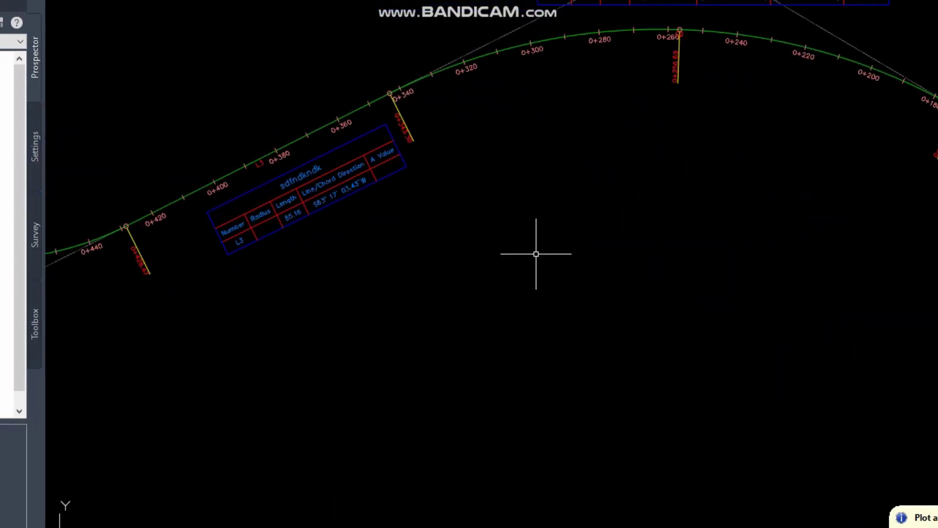
{"action": "scroll", "coordinate": [298, 171], "scroll_direction": "up", "scroll_amount": 4}
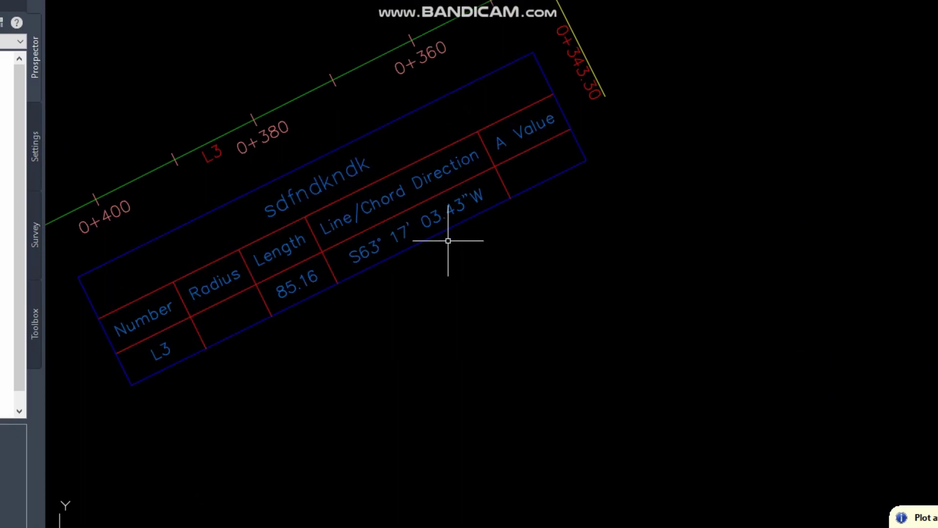
{"action": "scroll", "coordinate": [436, 225], "scroll_direction": "down", "scroll_amount": 3}
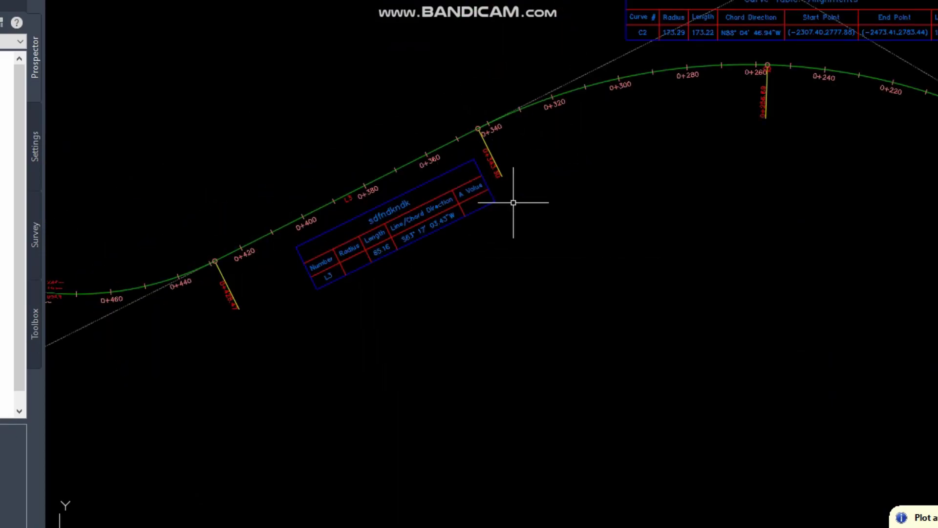
{"action": "scroll", "coordinate": [513, 202], "scroll_direction": "down", "scroll_amount": 3}
{"action": "middle_click_drag", "start_coordinate": [294, 76], "coordinate": [115, 113]}
{"action": "scroll", "coordinate": [399, 228], "scroll_direction": "up", "scroll_amount": 2}
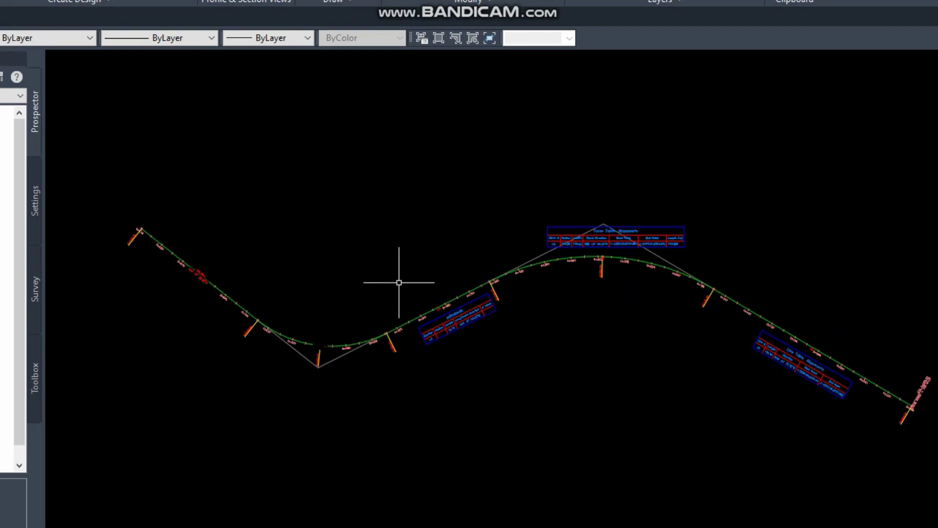